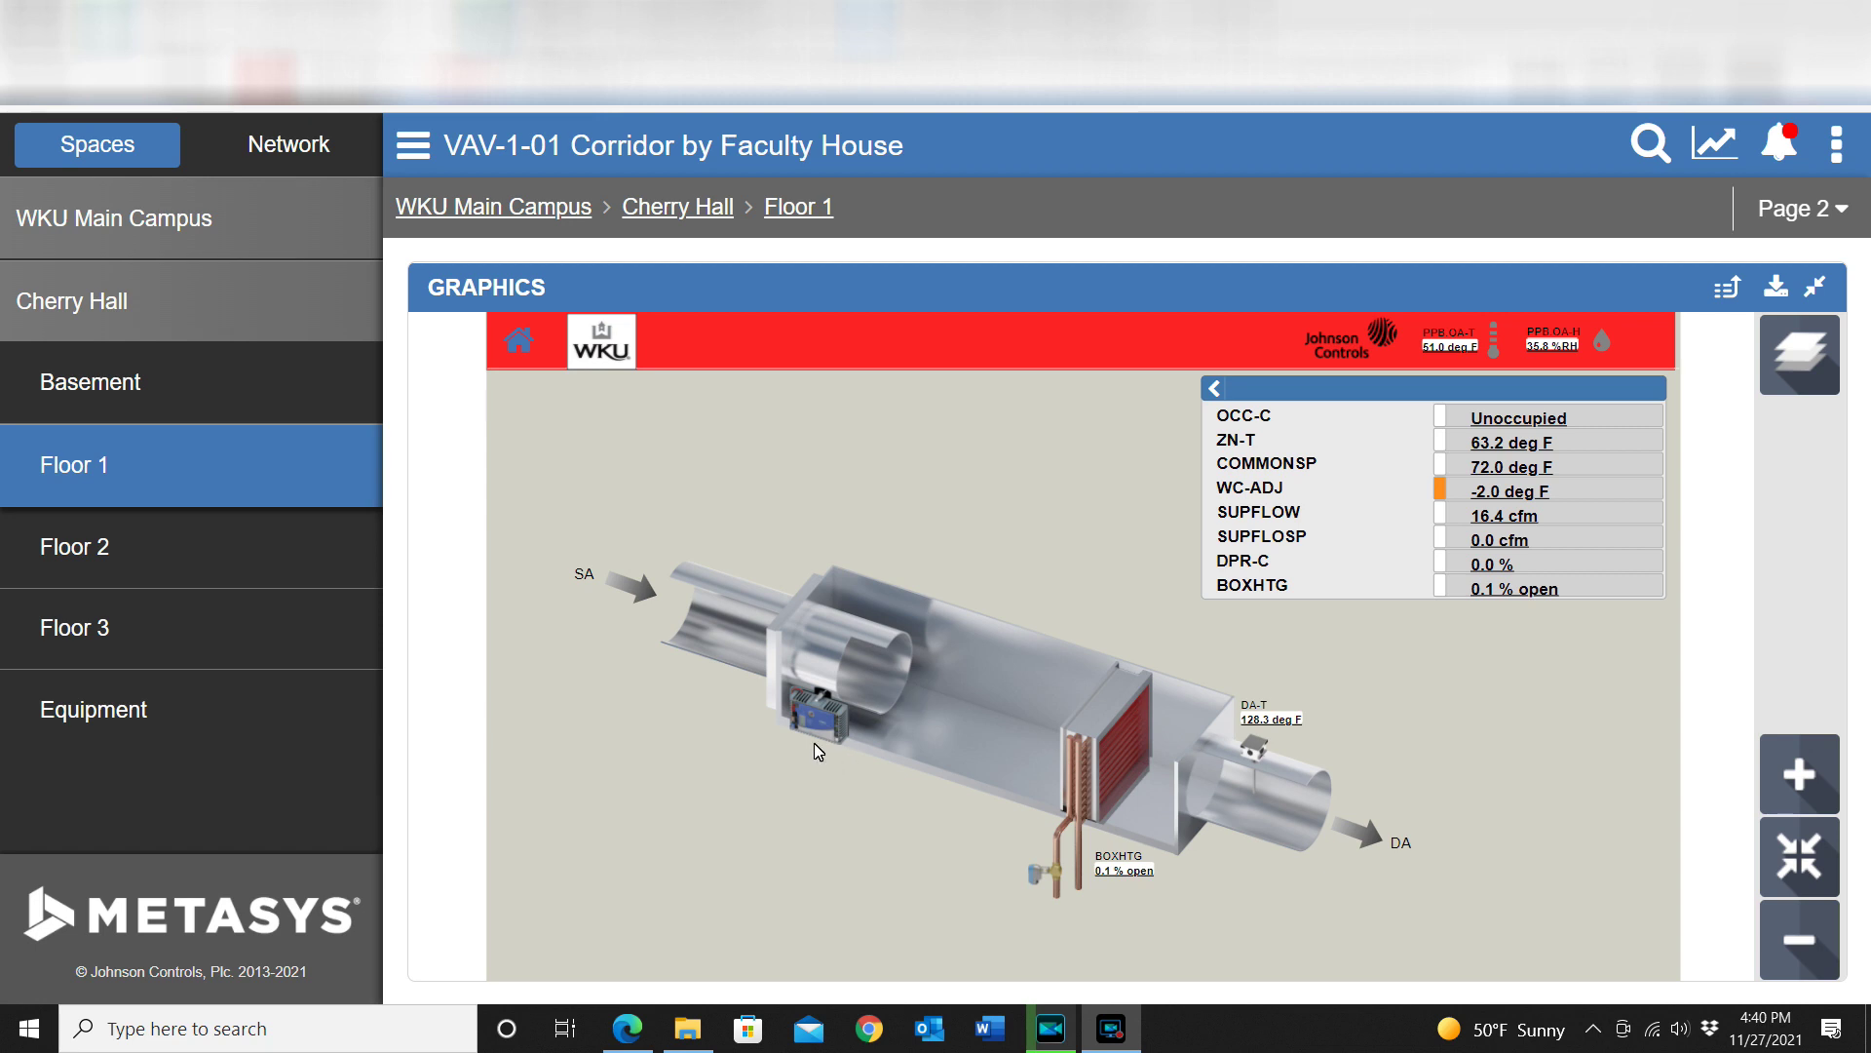
pyautogui.scroll(3, 804, 701)
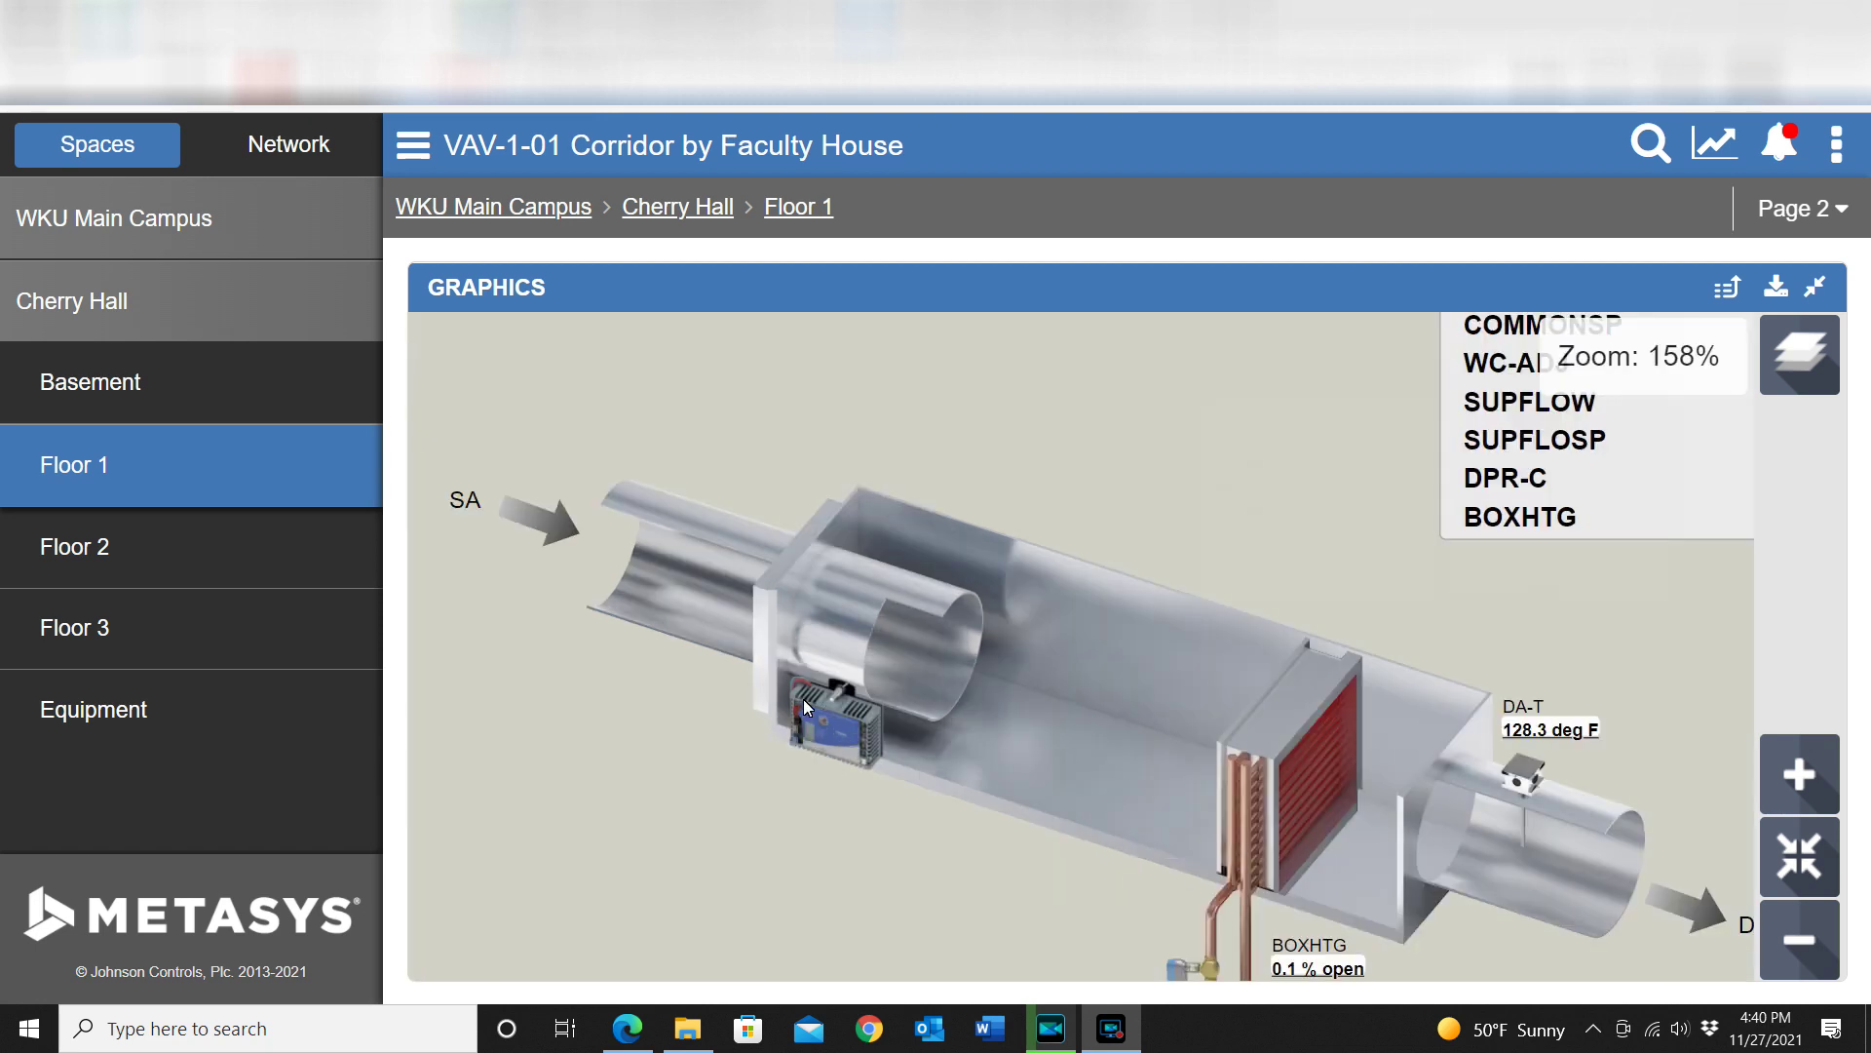
pyautogui.scroll(2, 897, 714)
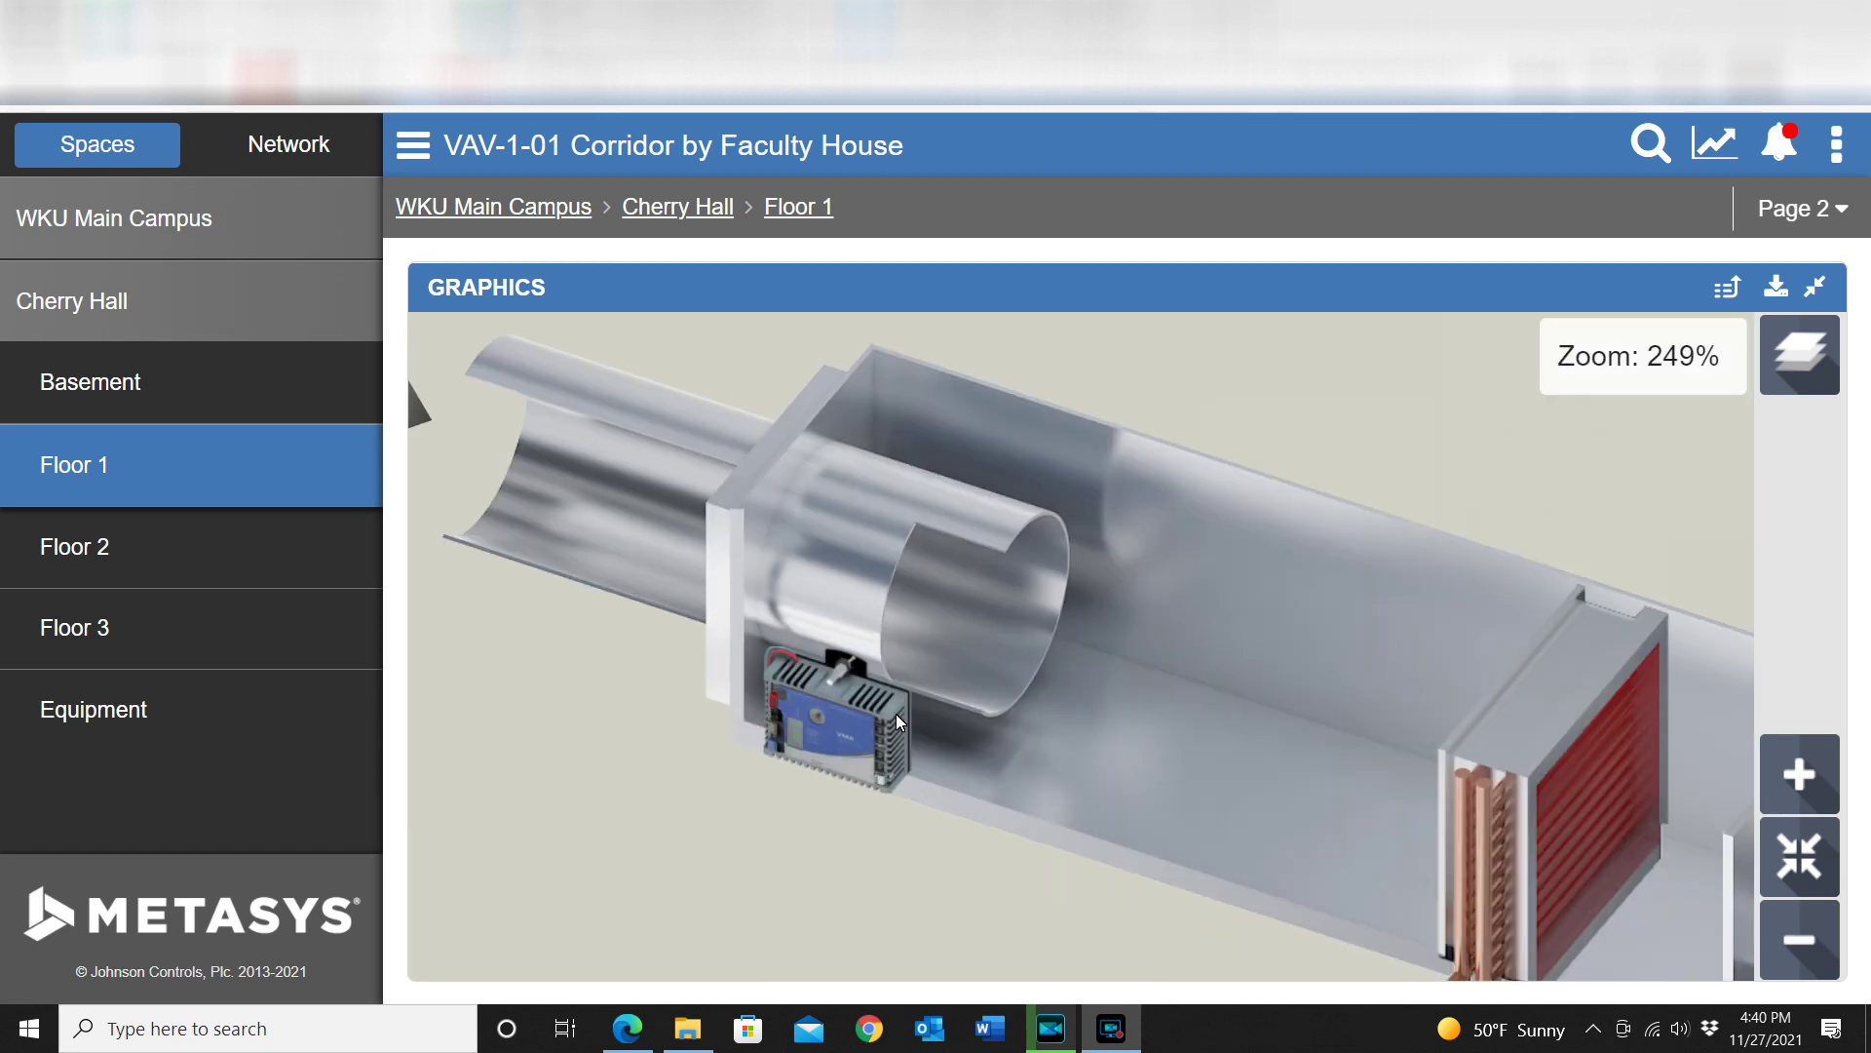
pyautogui.scroll(6, 897, 714)
pyautogui.scroll(-8, 896, 713)
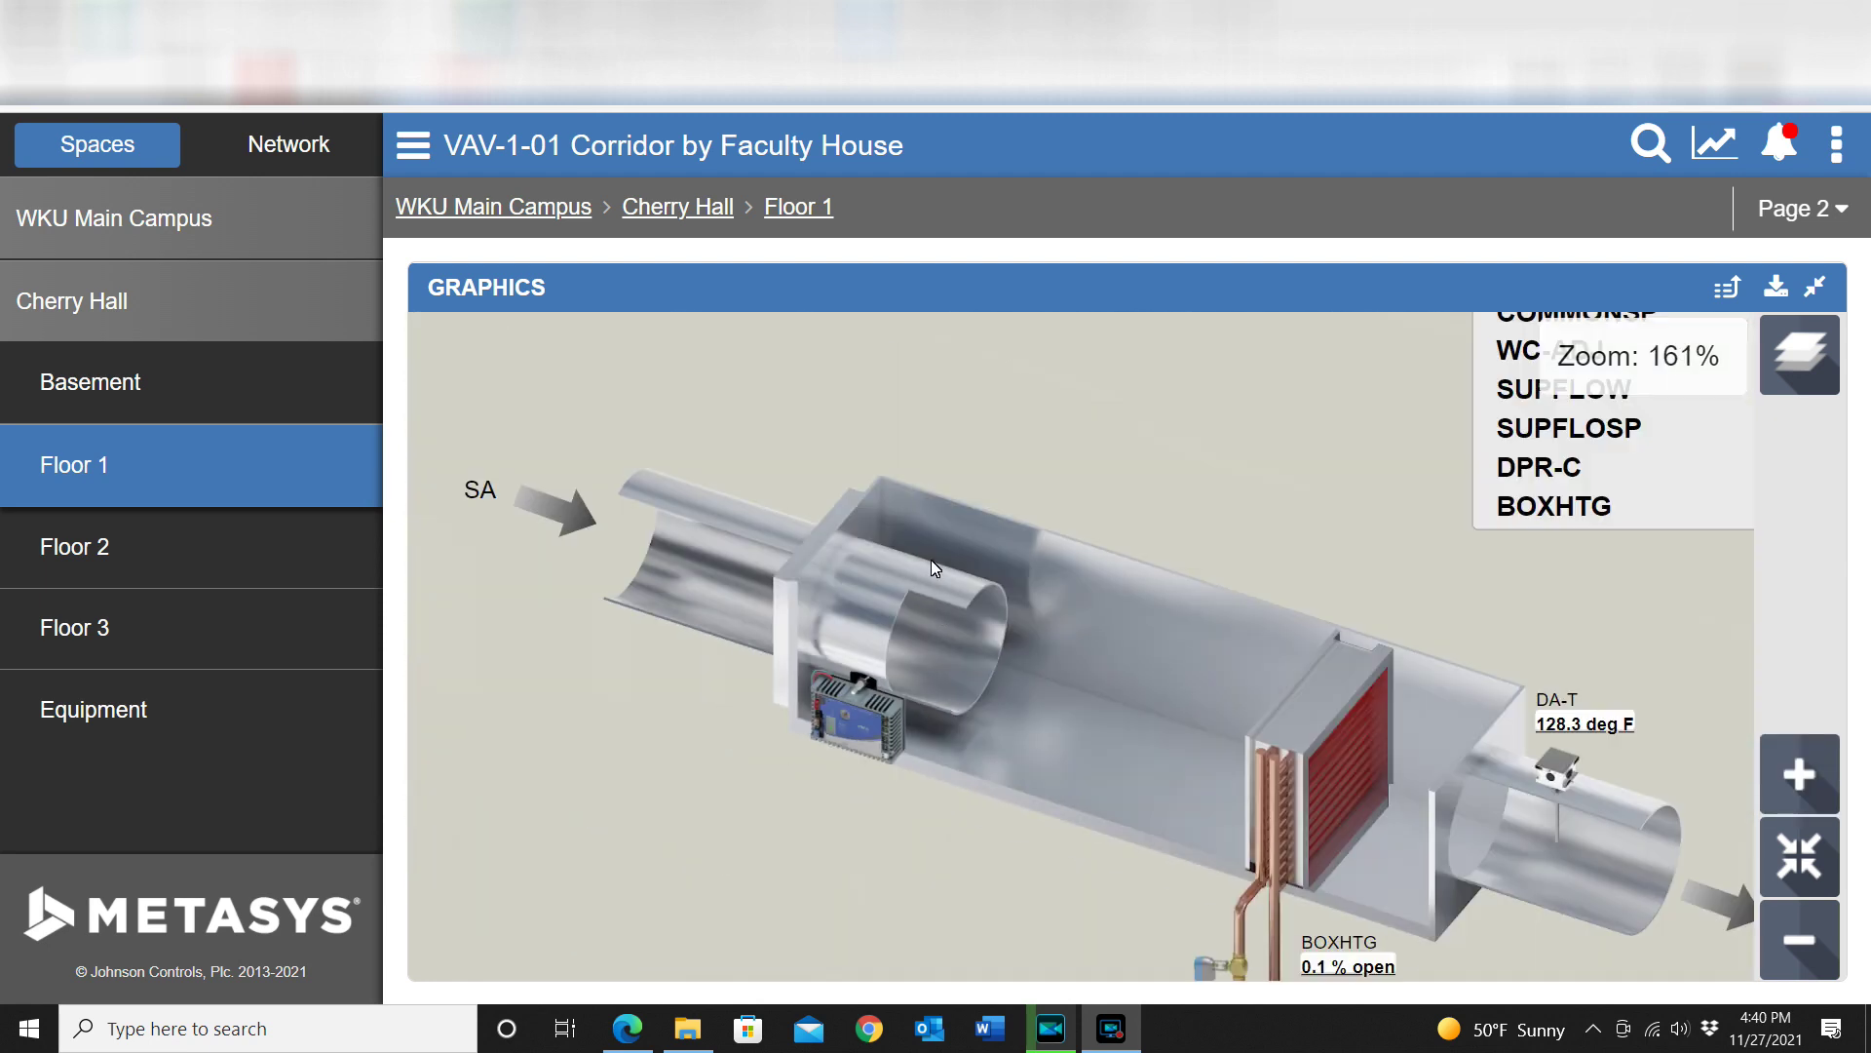
pyautogui.scroll(-2, 989, 640)
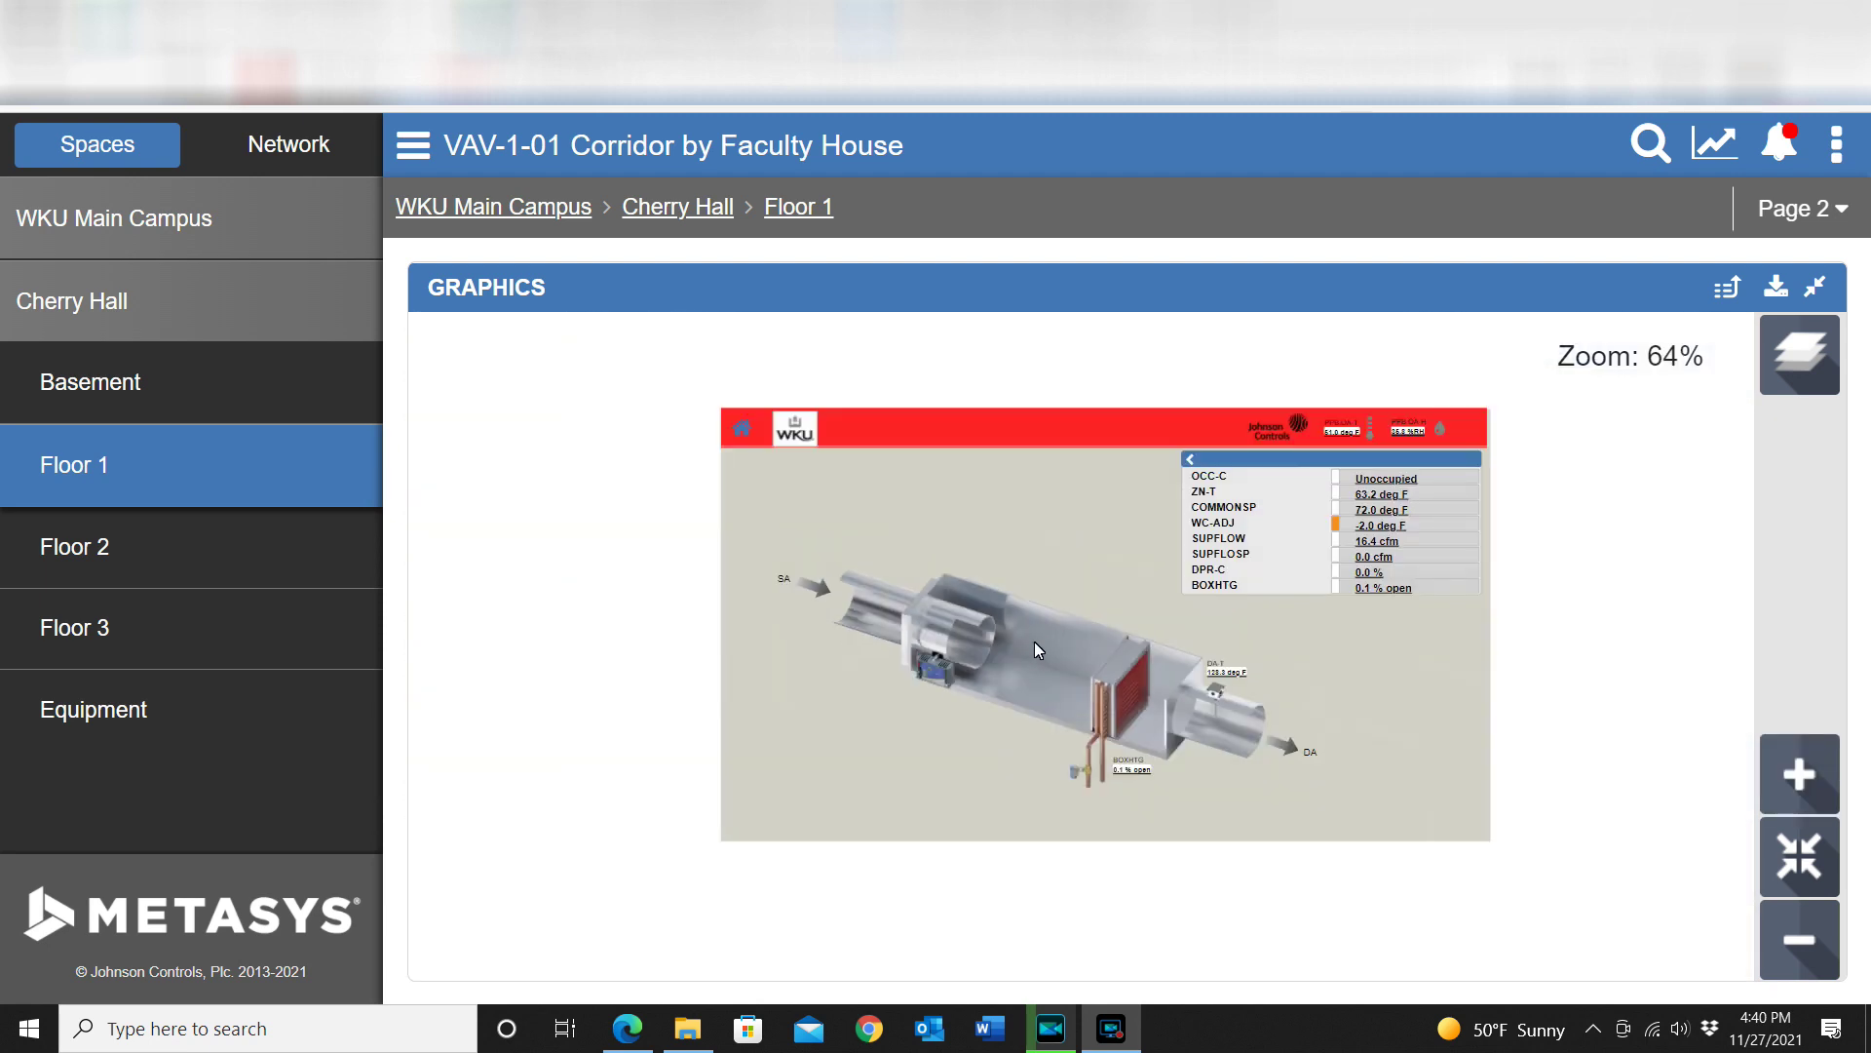
pyautogui.scroll(1, 1174, 658)
pyautogui.scroll(1, 1173, 658)
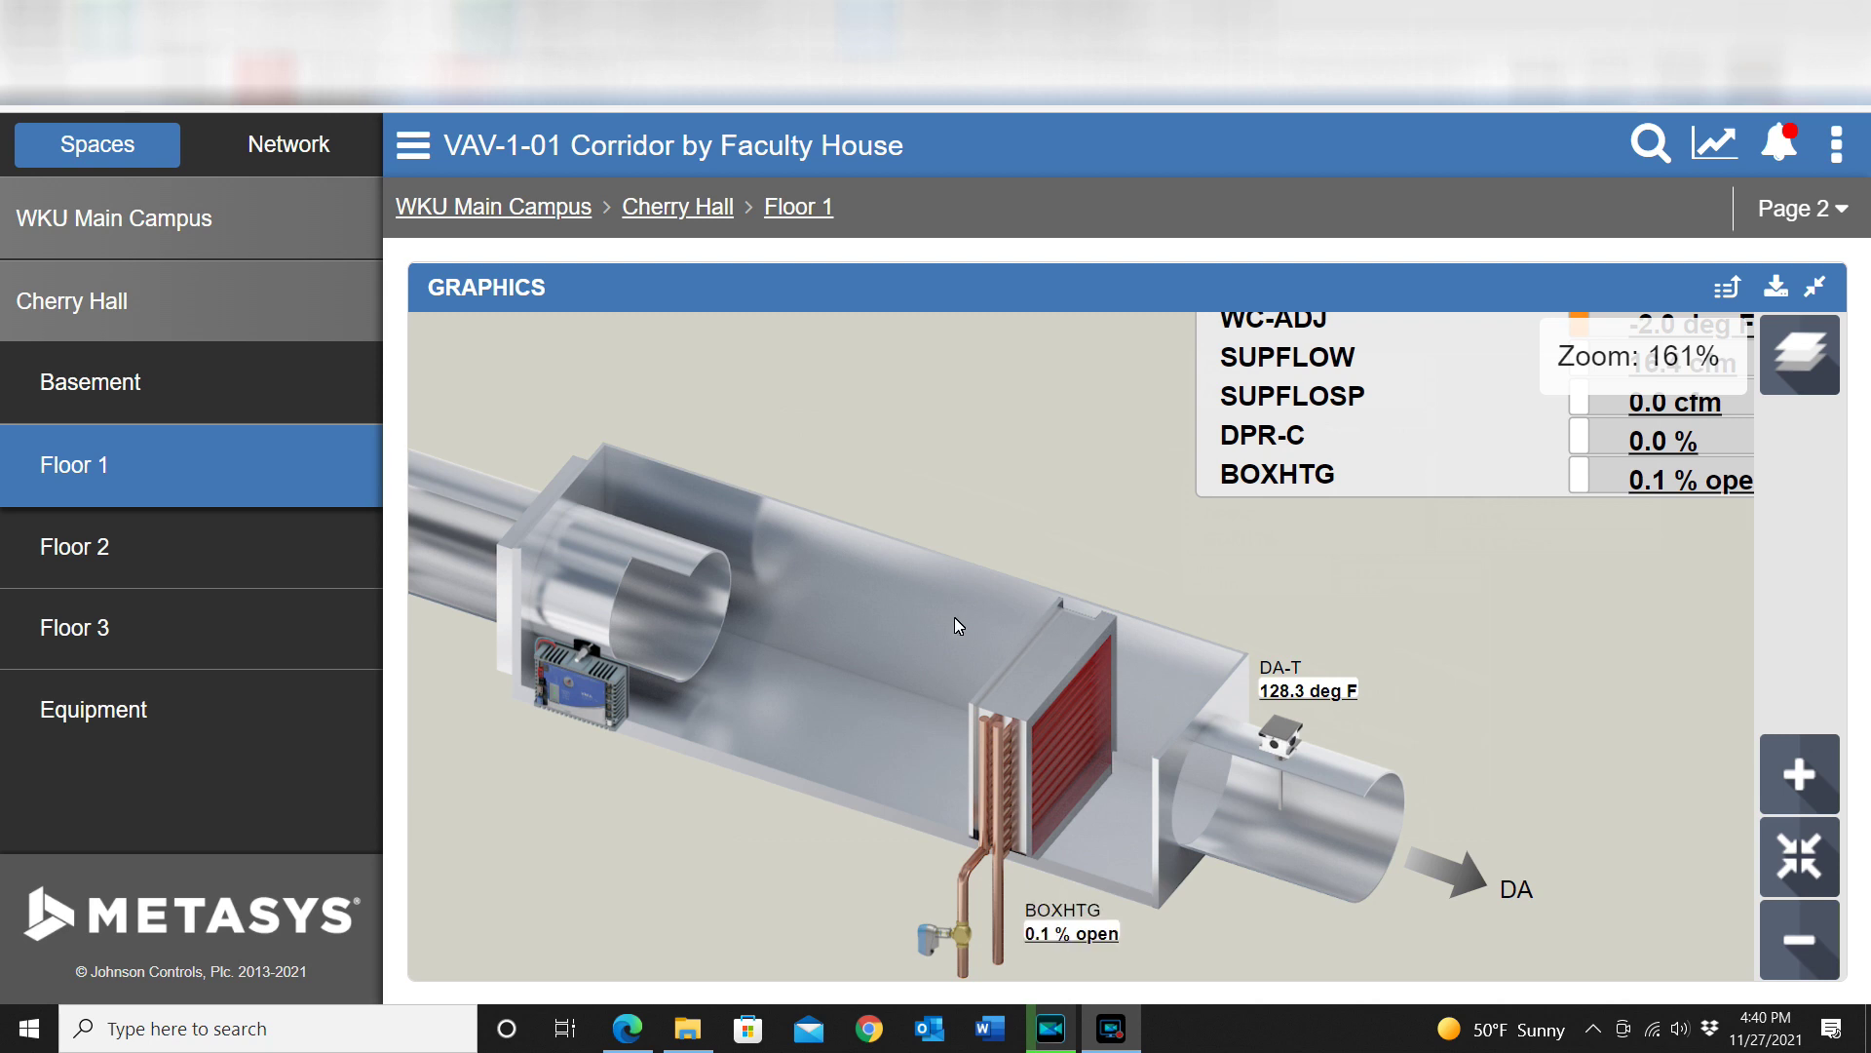
pyautogui.scroll(-1, 961, 612)
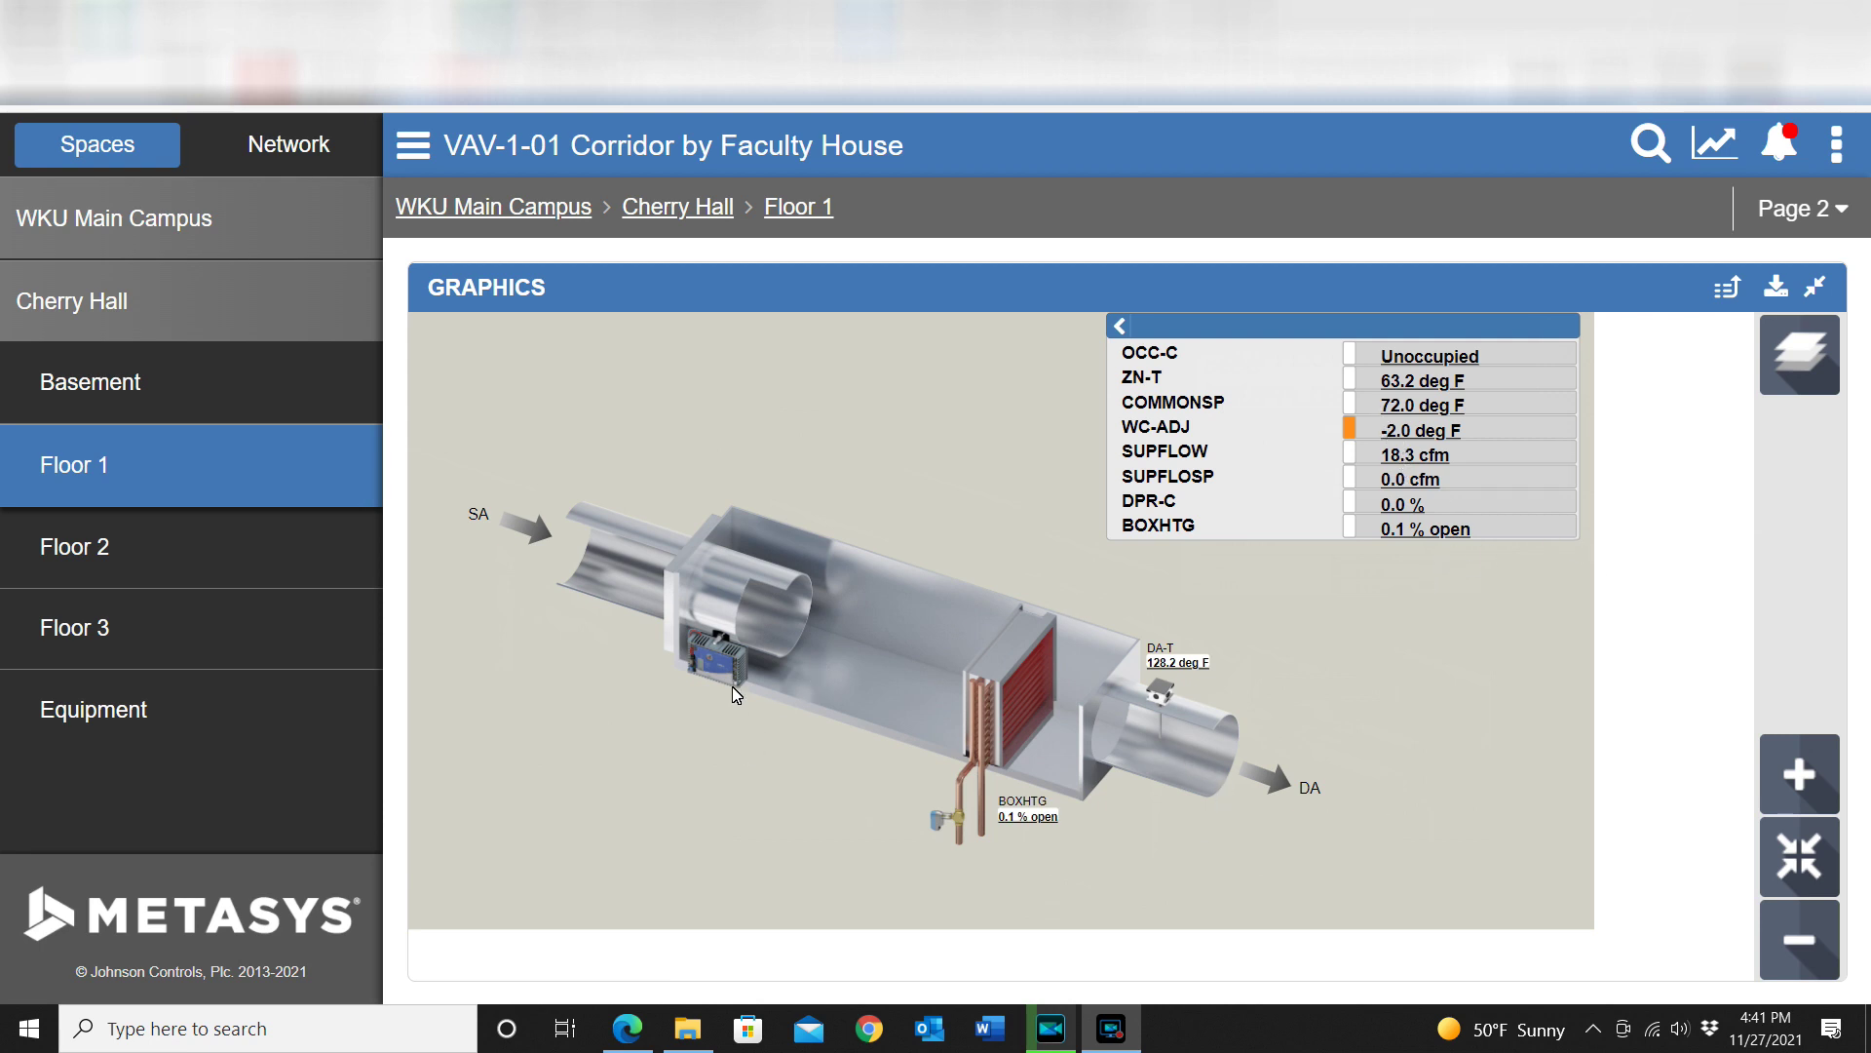
pyautogui.scroll(4, 694, 665)
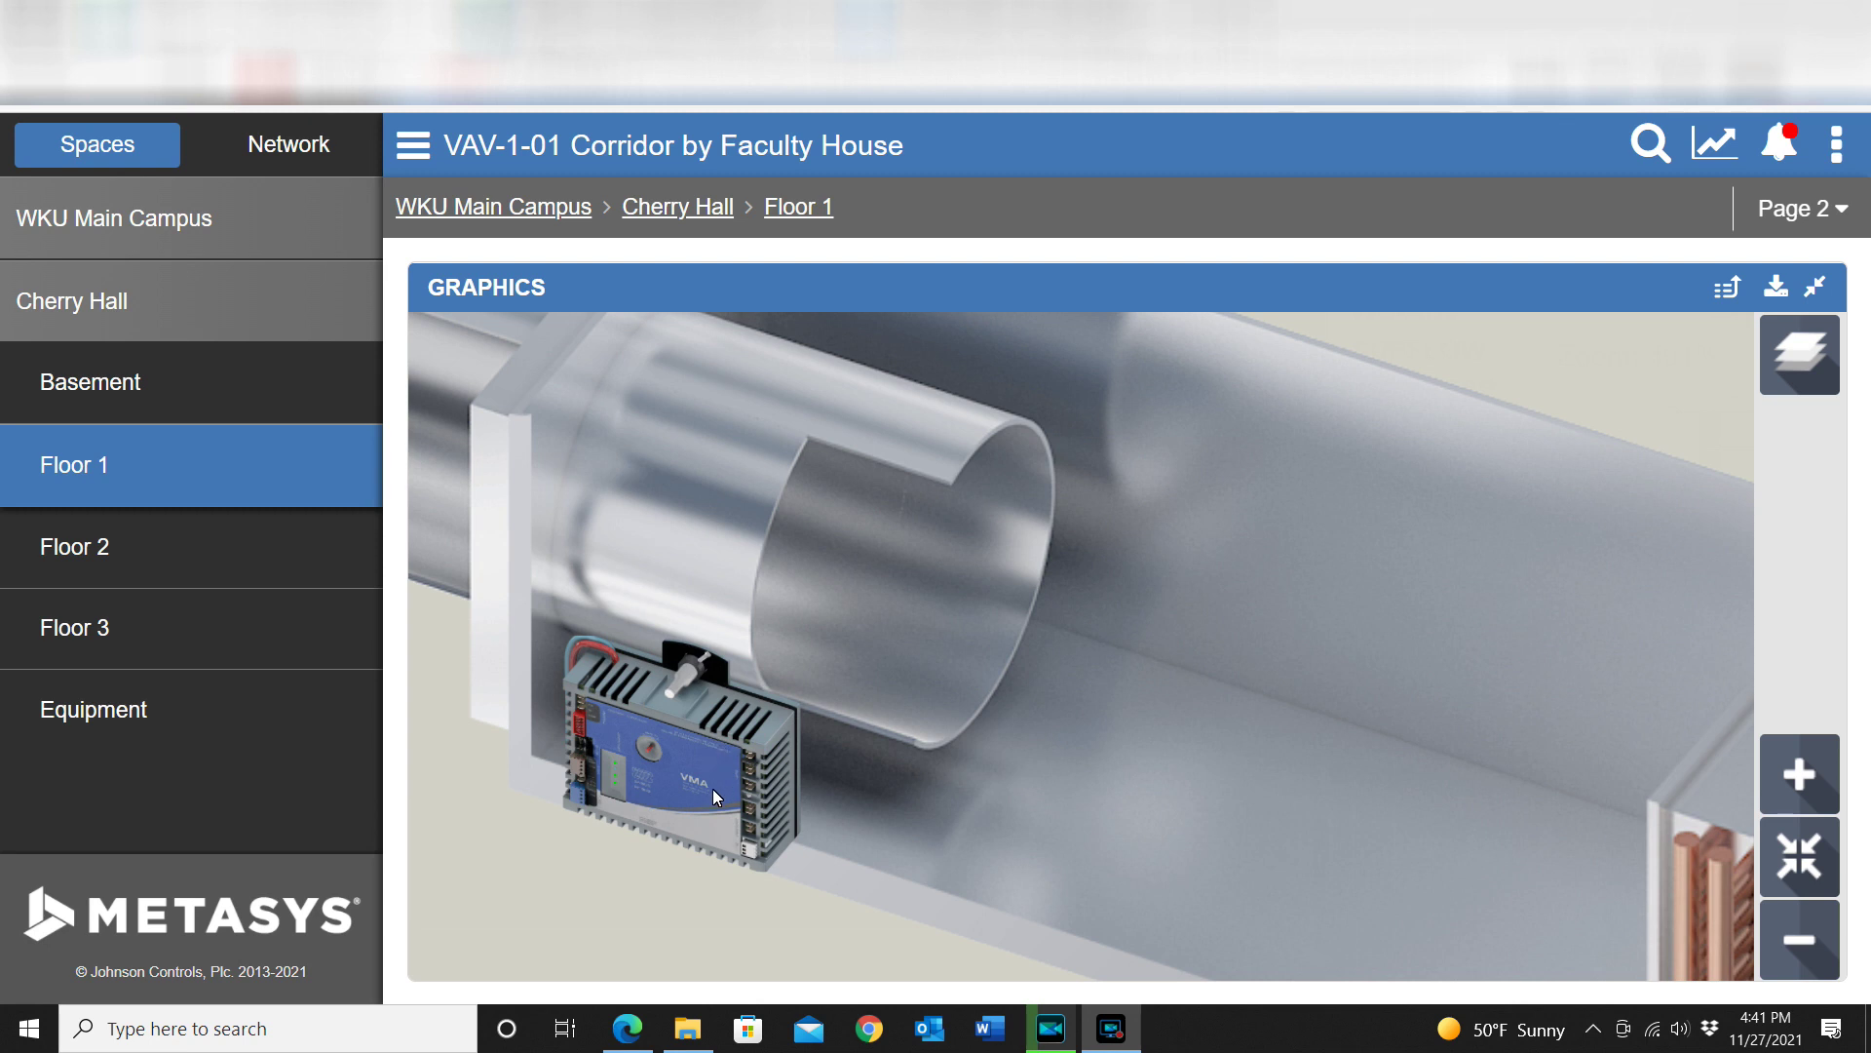
pyautogui.scroll(-5, 808, 577)
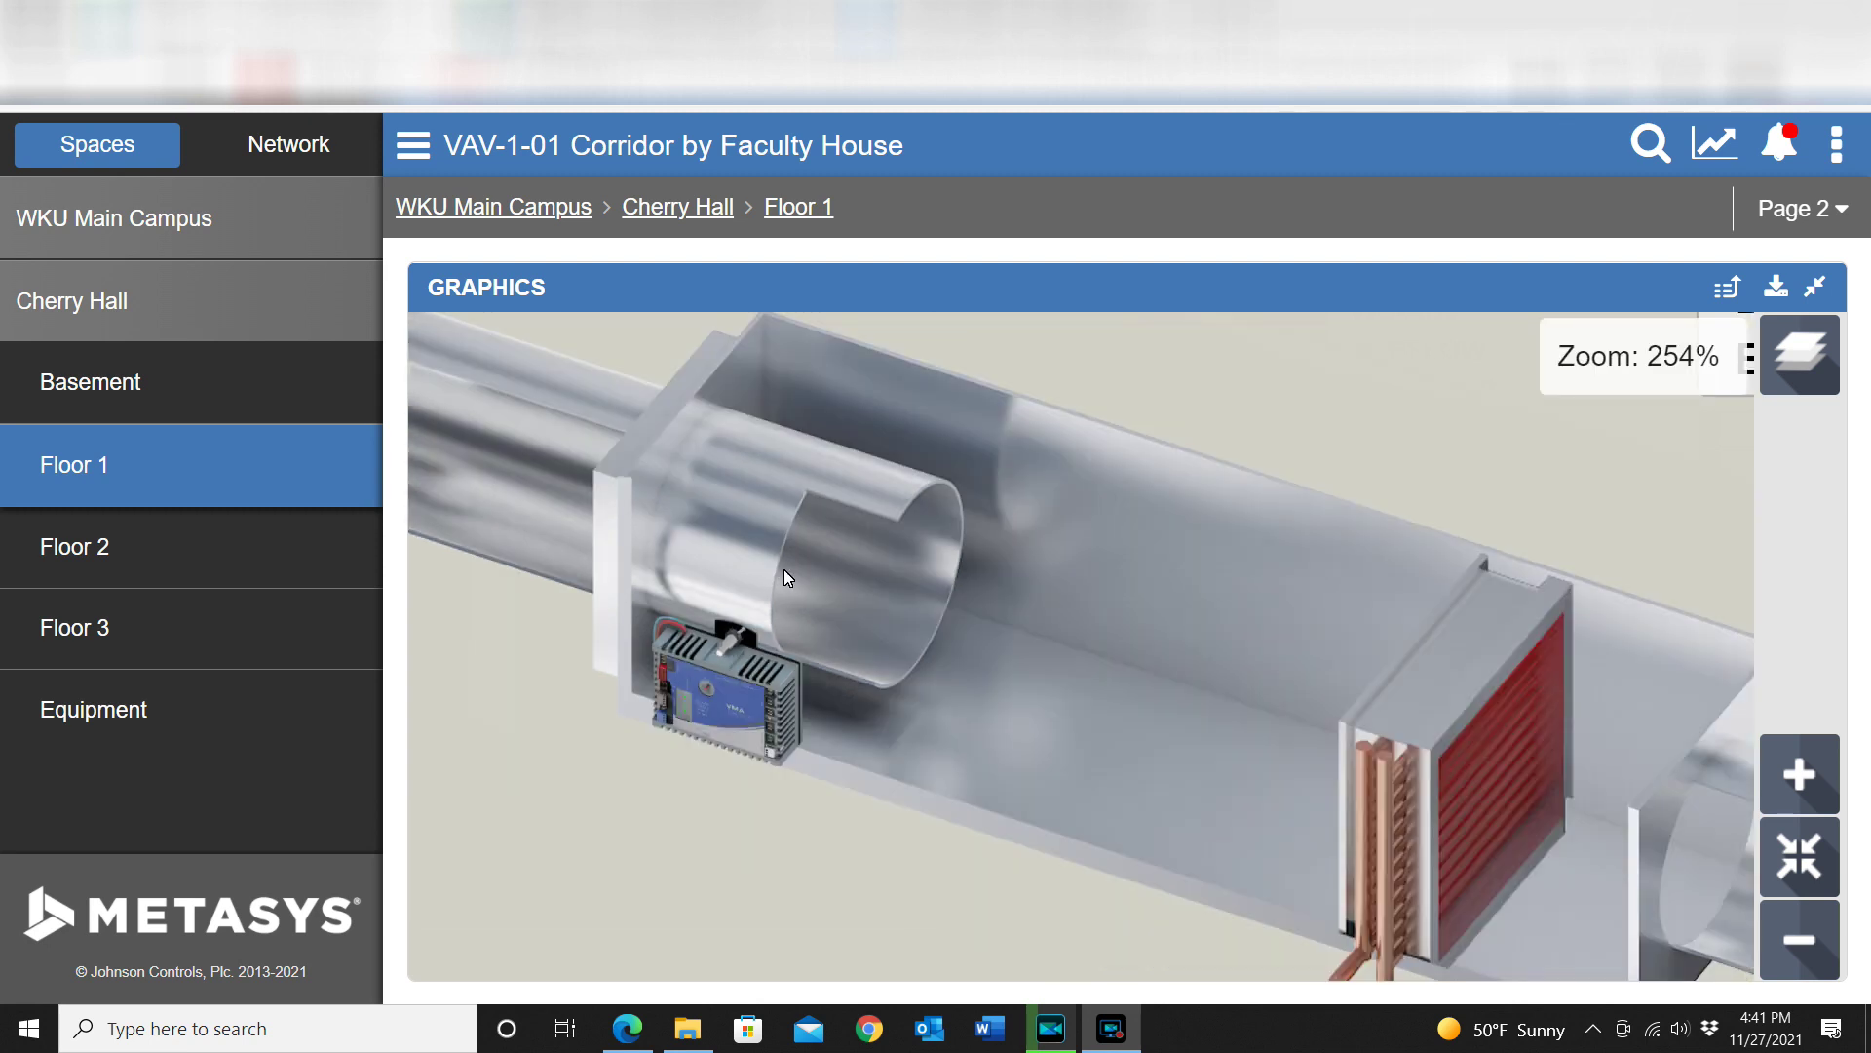
pyautogui.scroll(-3, 772, 682)
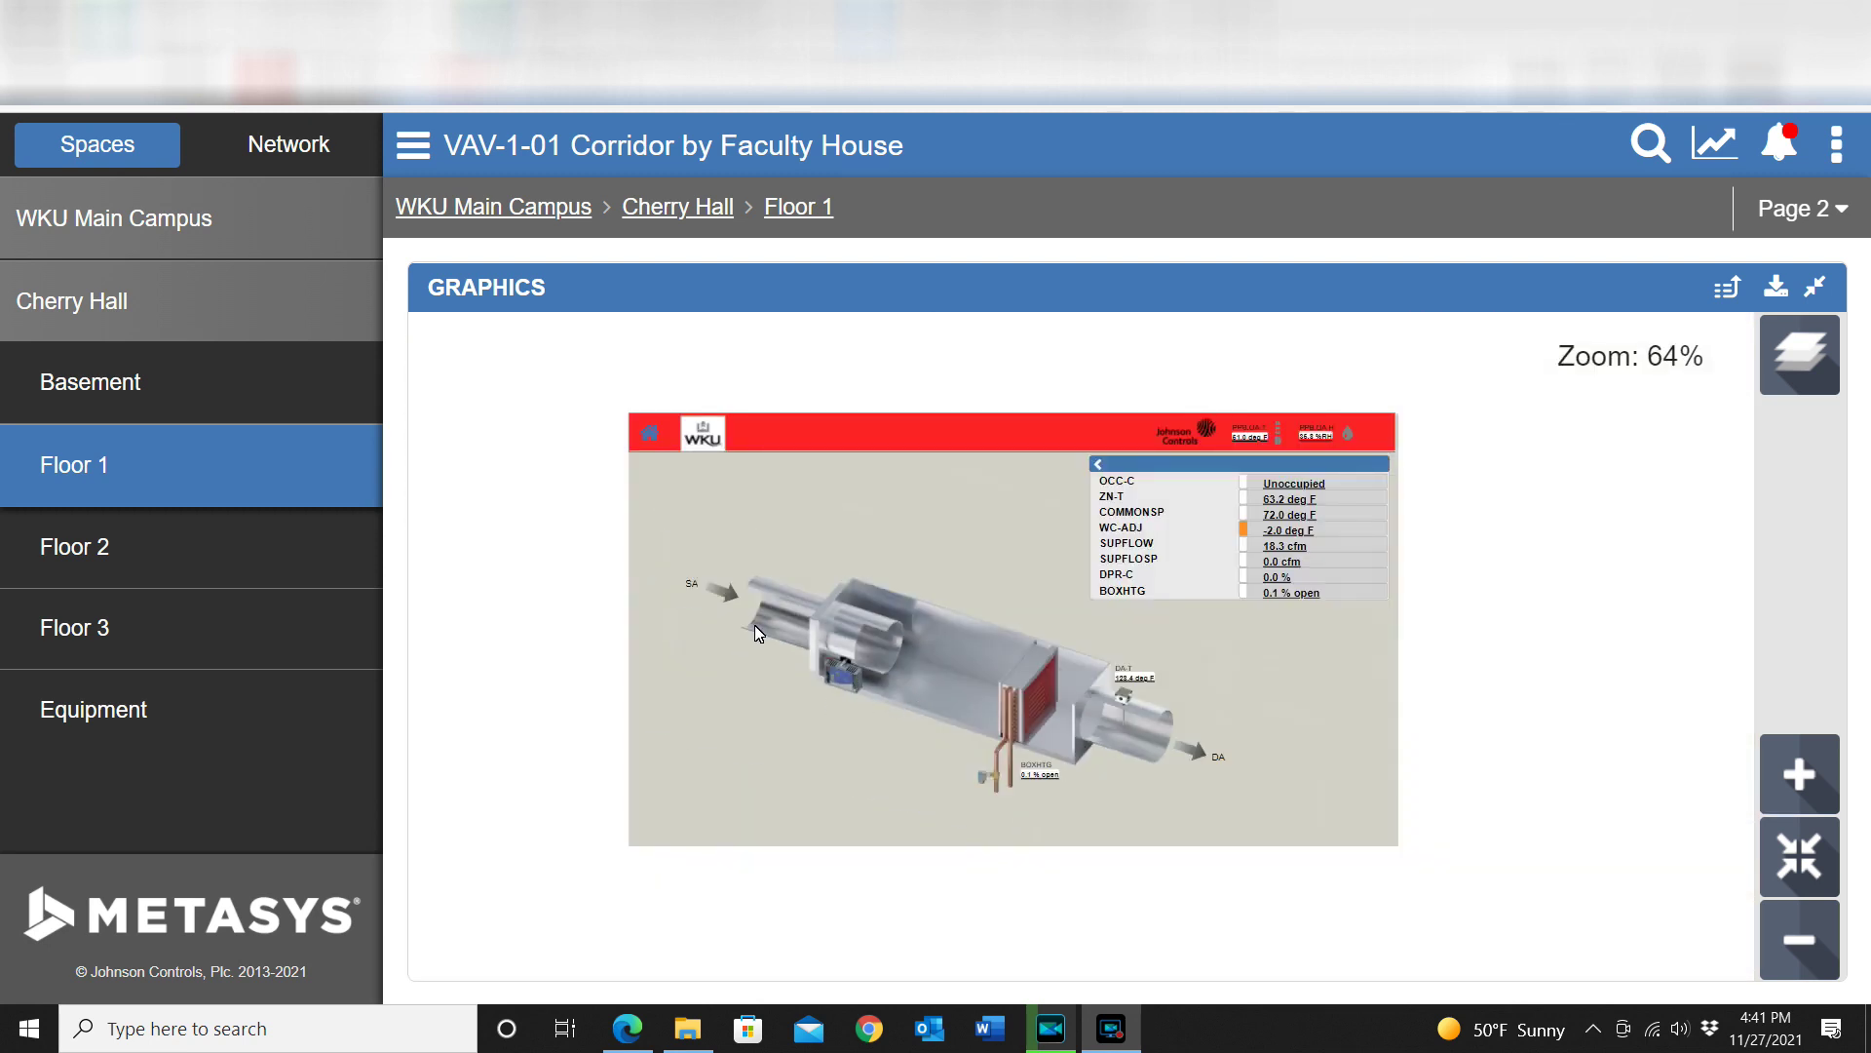
pyautogui.scroll(3, 754, 624)
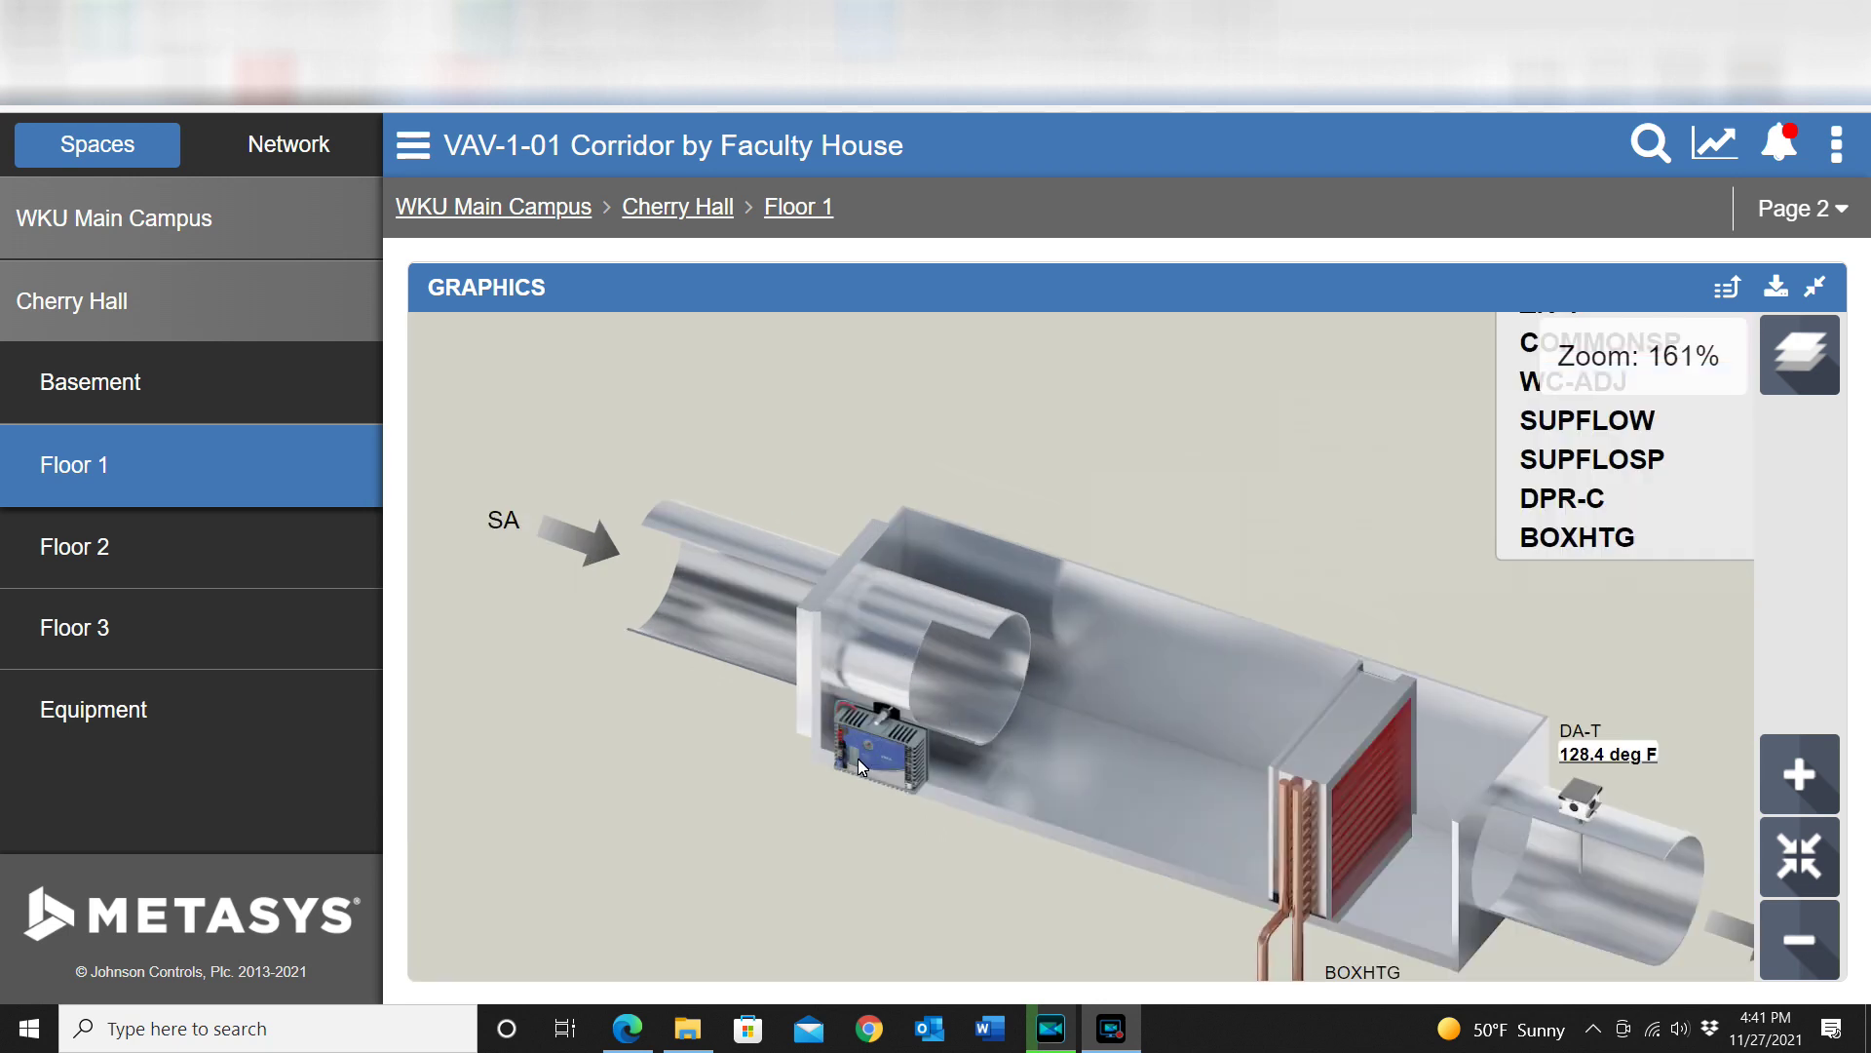
pyautogui.scroll(-5, 790, 729)
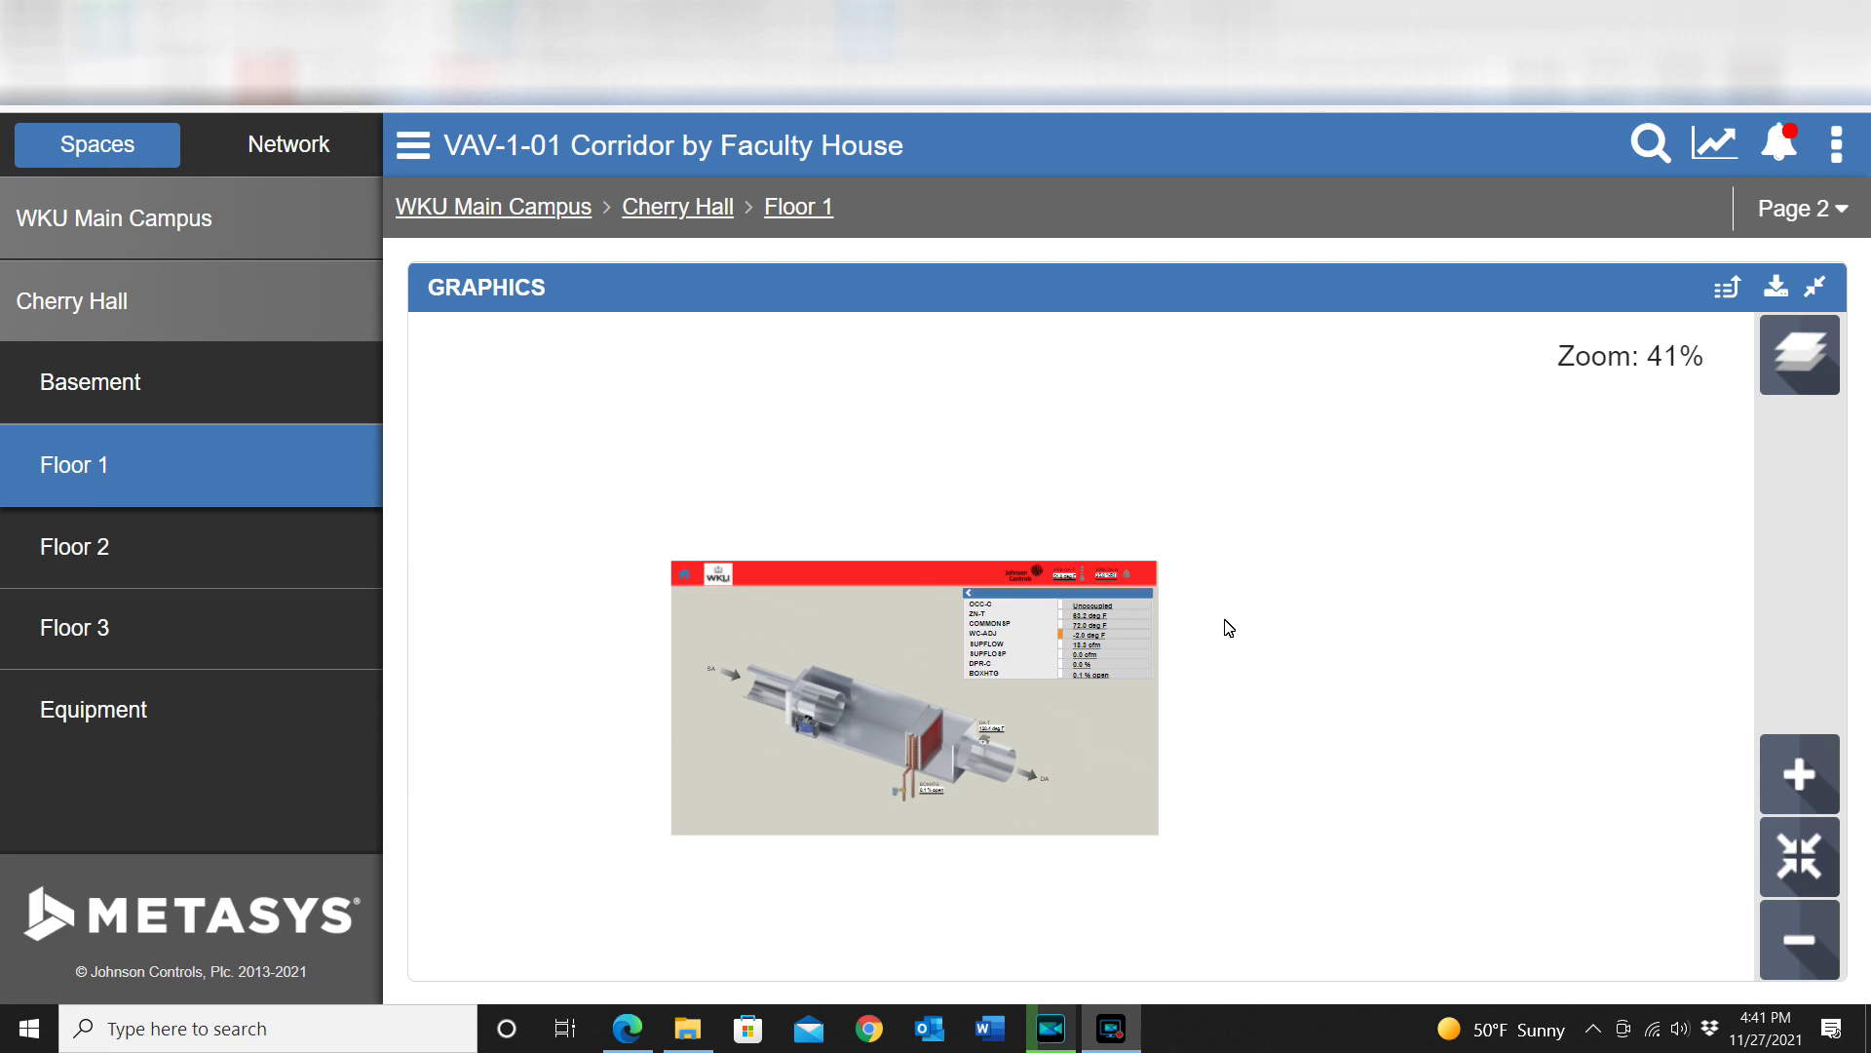
pyautogui.scroll(2, 1199, 648)
pyautogui.scroll(-1, 736, 775)
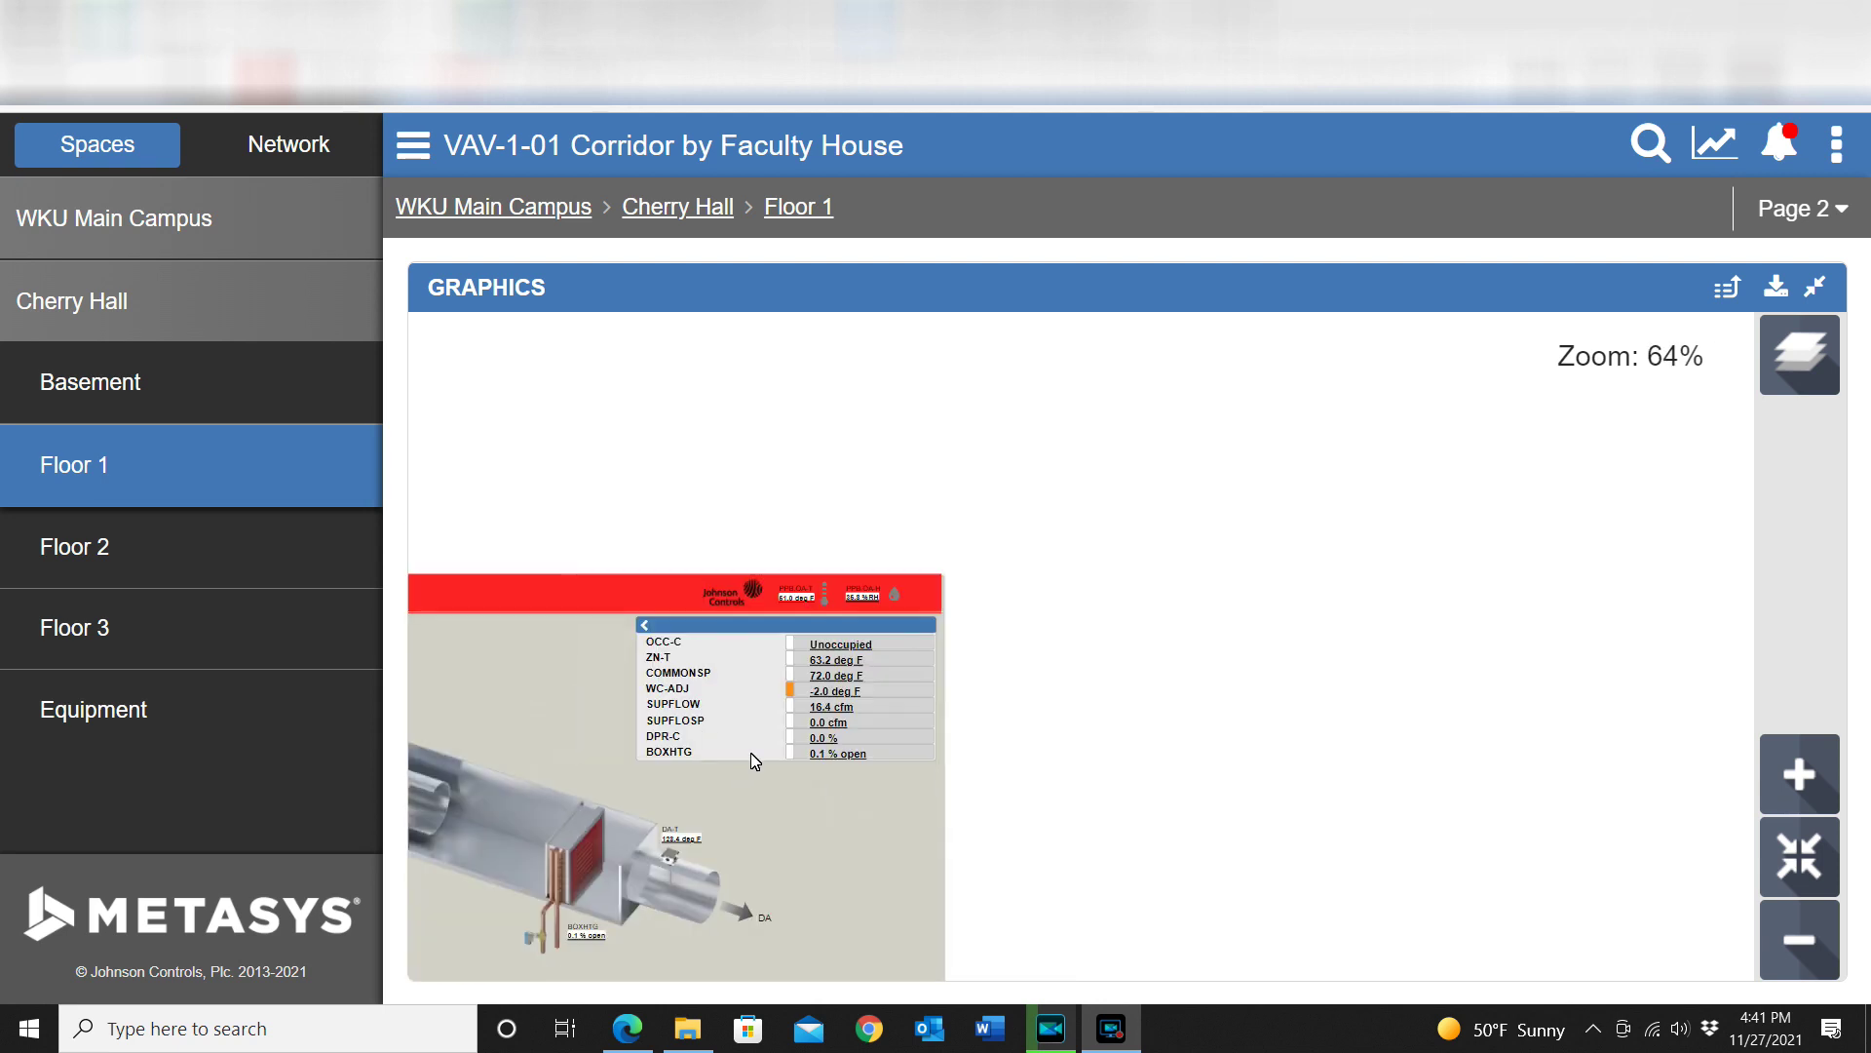
pyautogui.scroll(1, 647, 784)
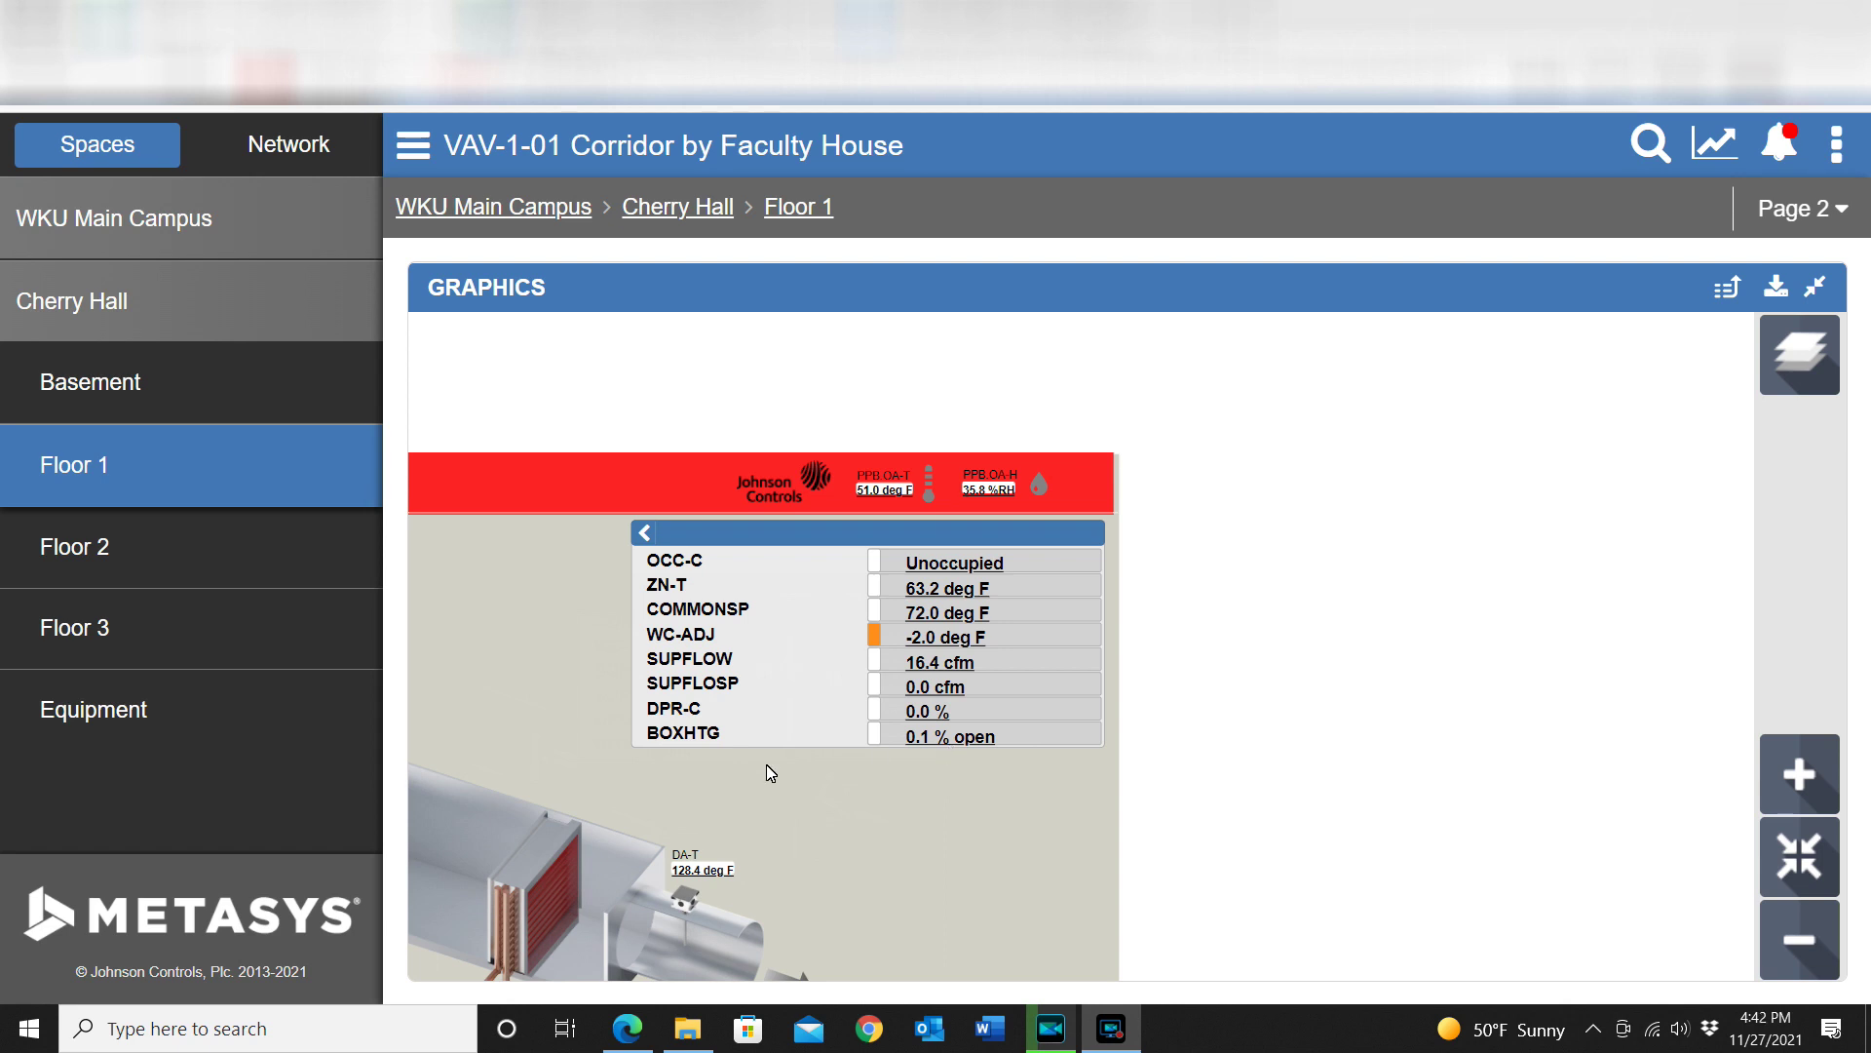
pyautogui.scroll(2, 770, 770)
pyautogui.scroll(-8, 814, 806)
pyautogui.scroll(4, 742, 853)
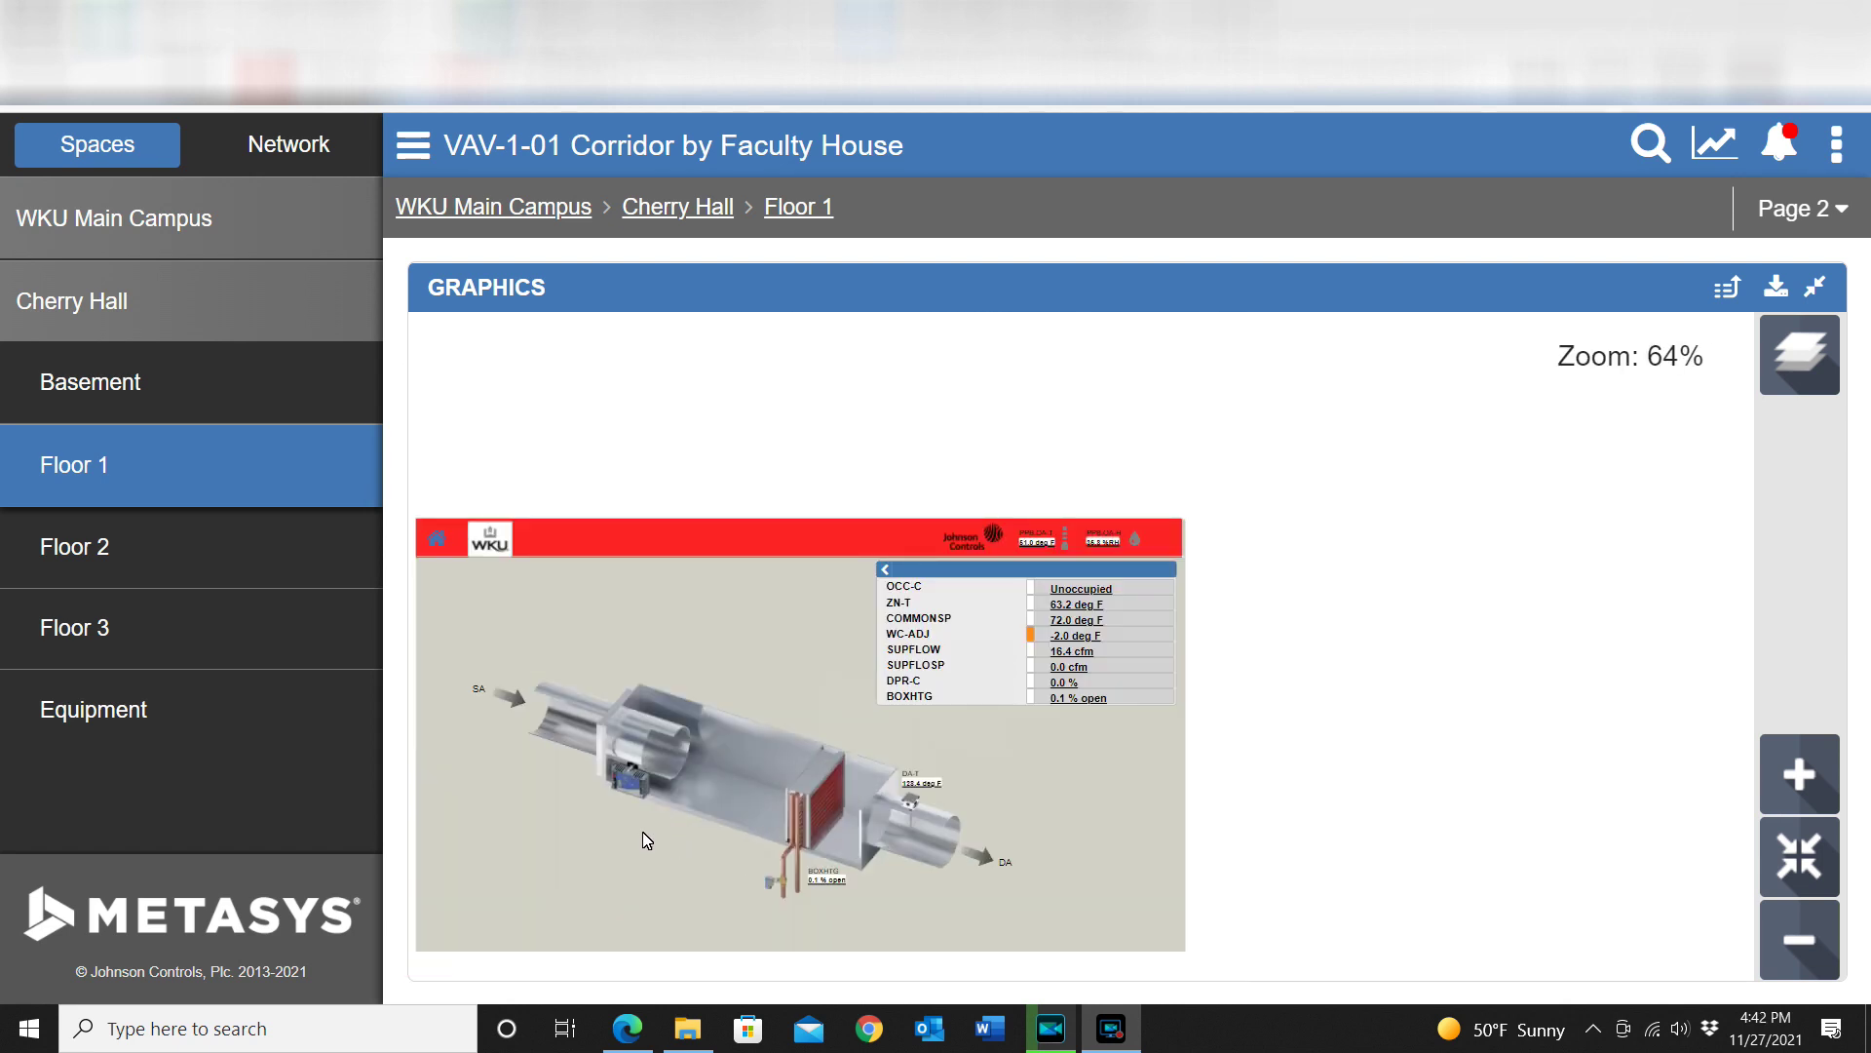
pyautogui.scroll(4, 643, 839)
pyautogui.scroll(-3, 723, 777)
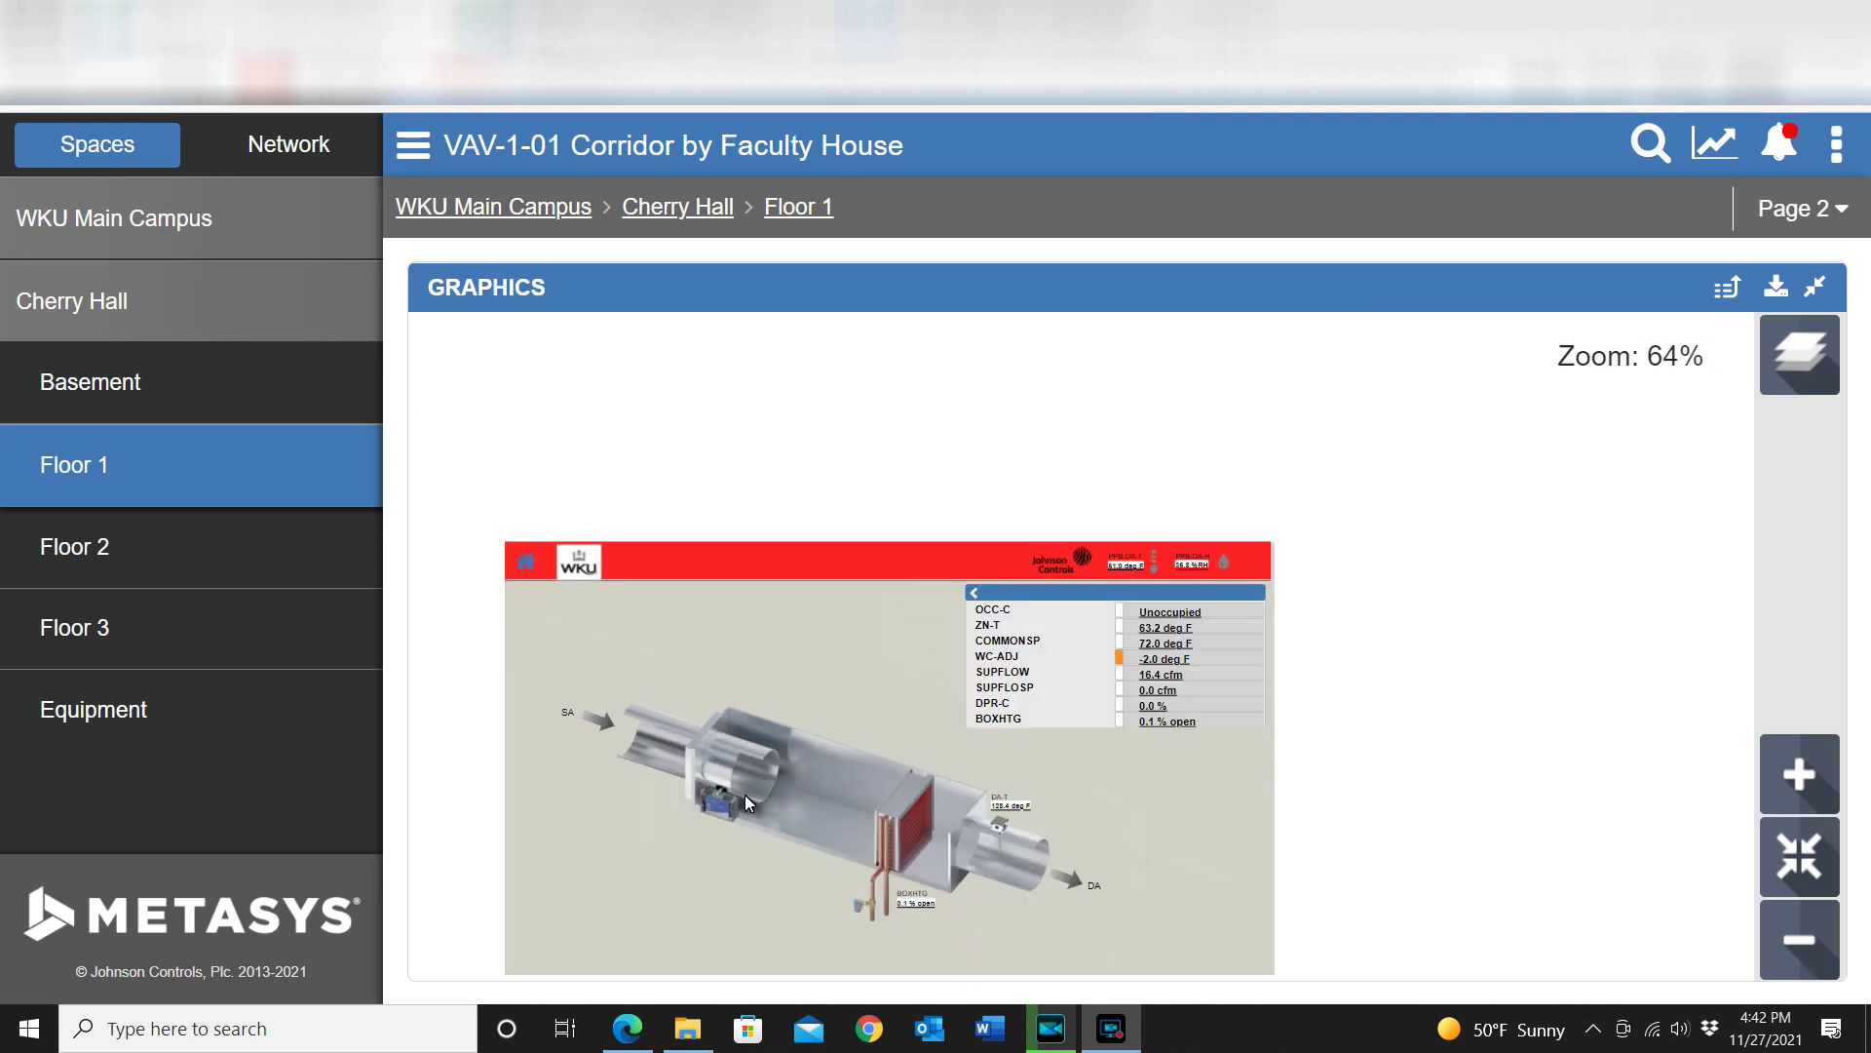
pyautogui.scroll(4, 744, 799)
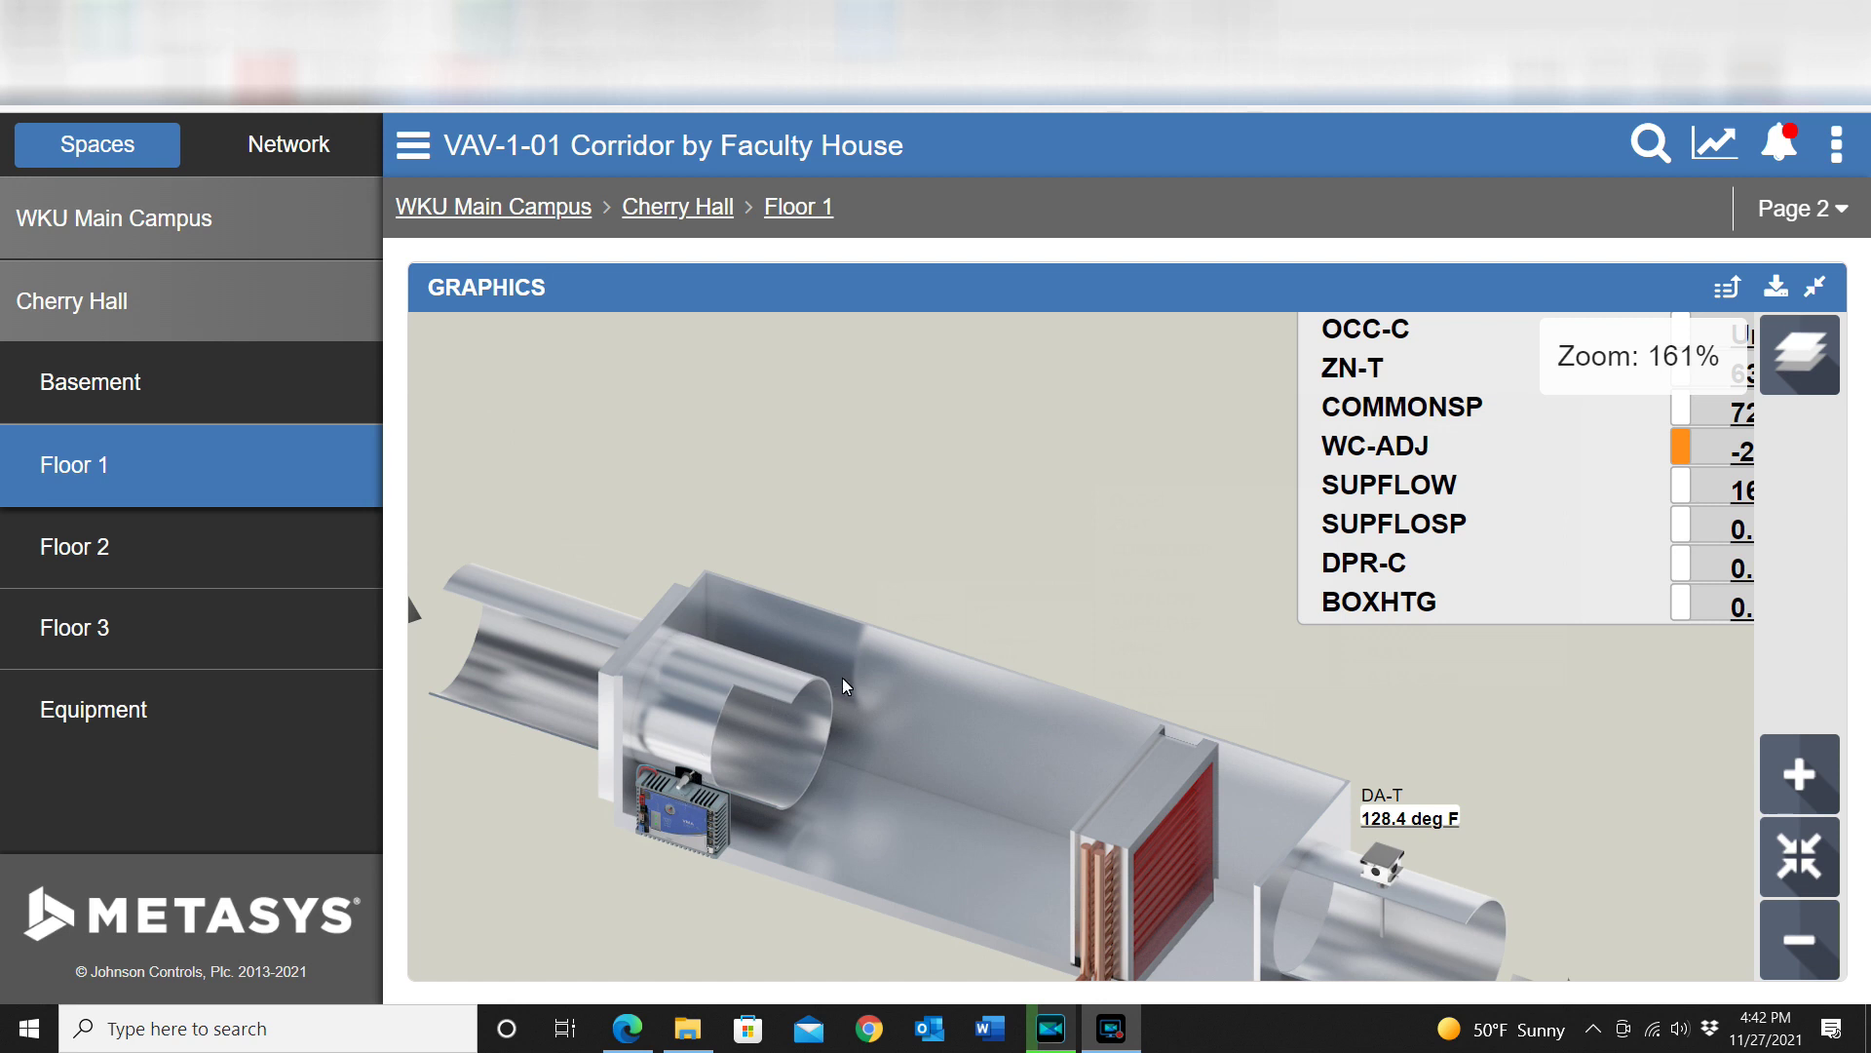
pyautogui.scroll(-5, 961, 687)
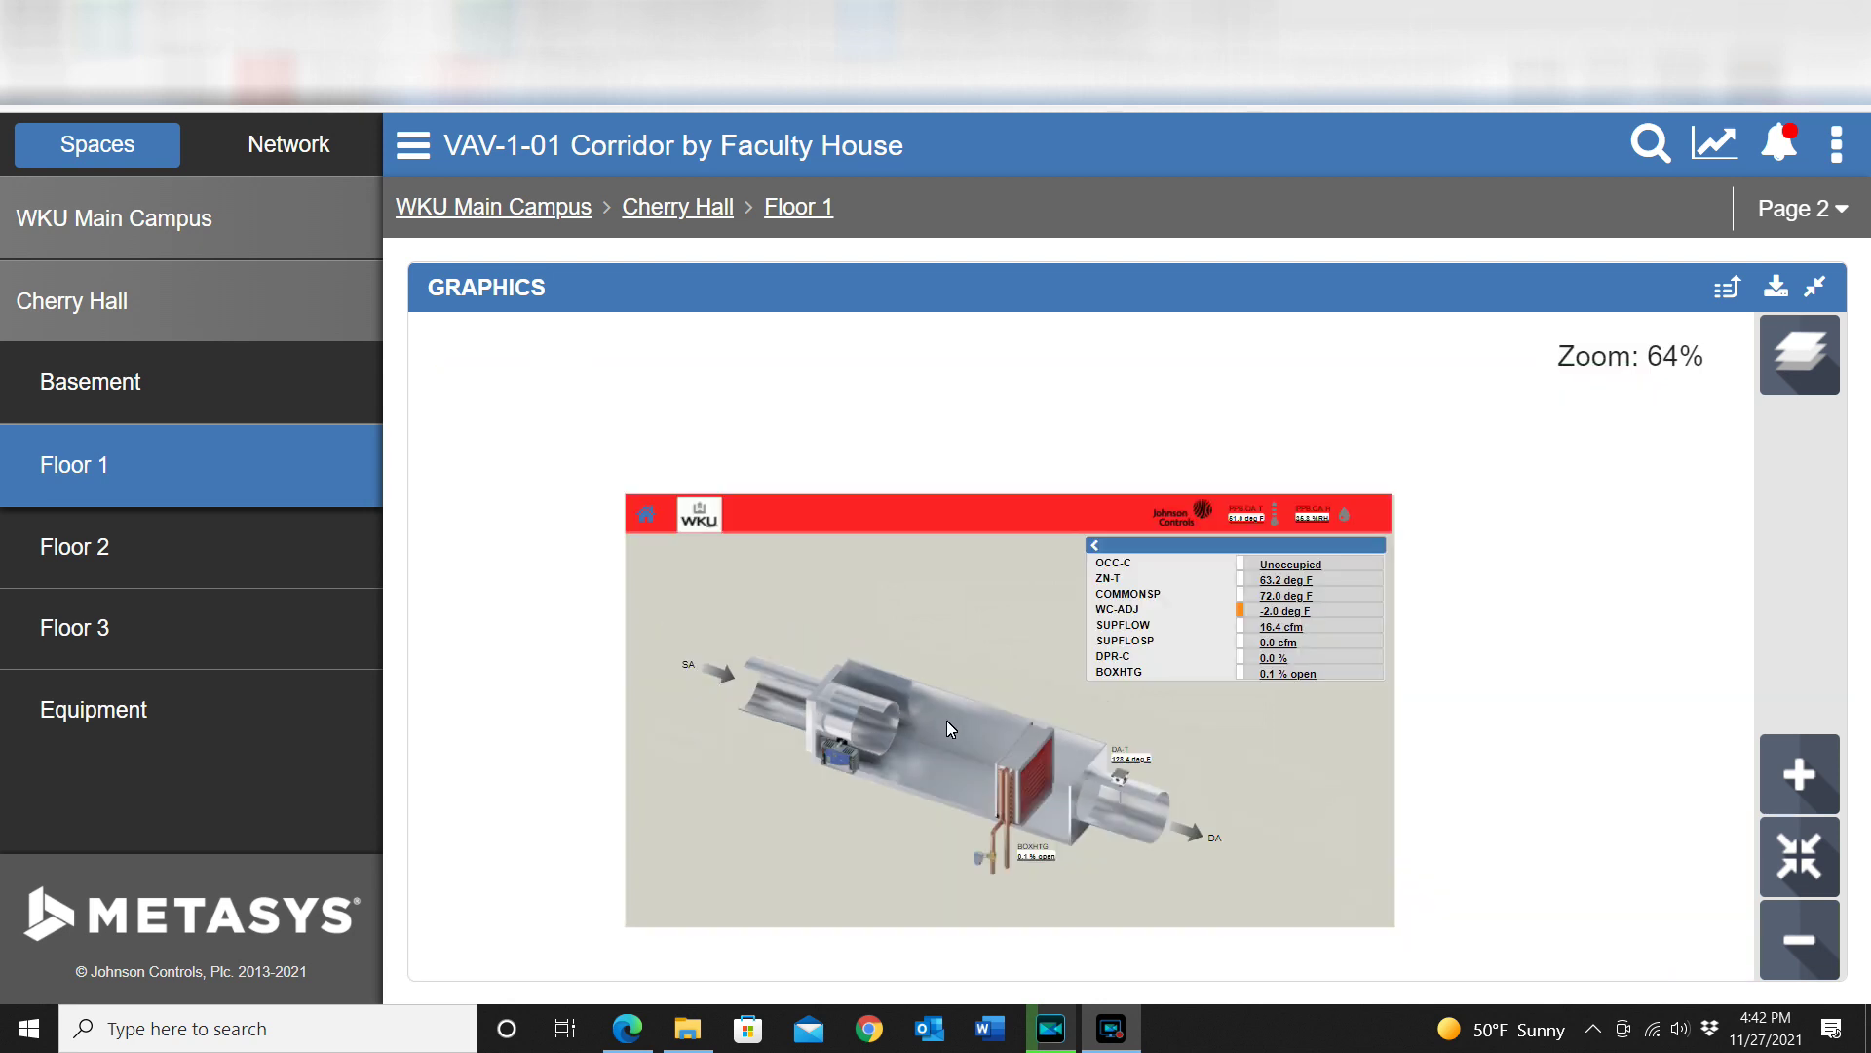
pyautogui.scroll(5, 1067, 798)
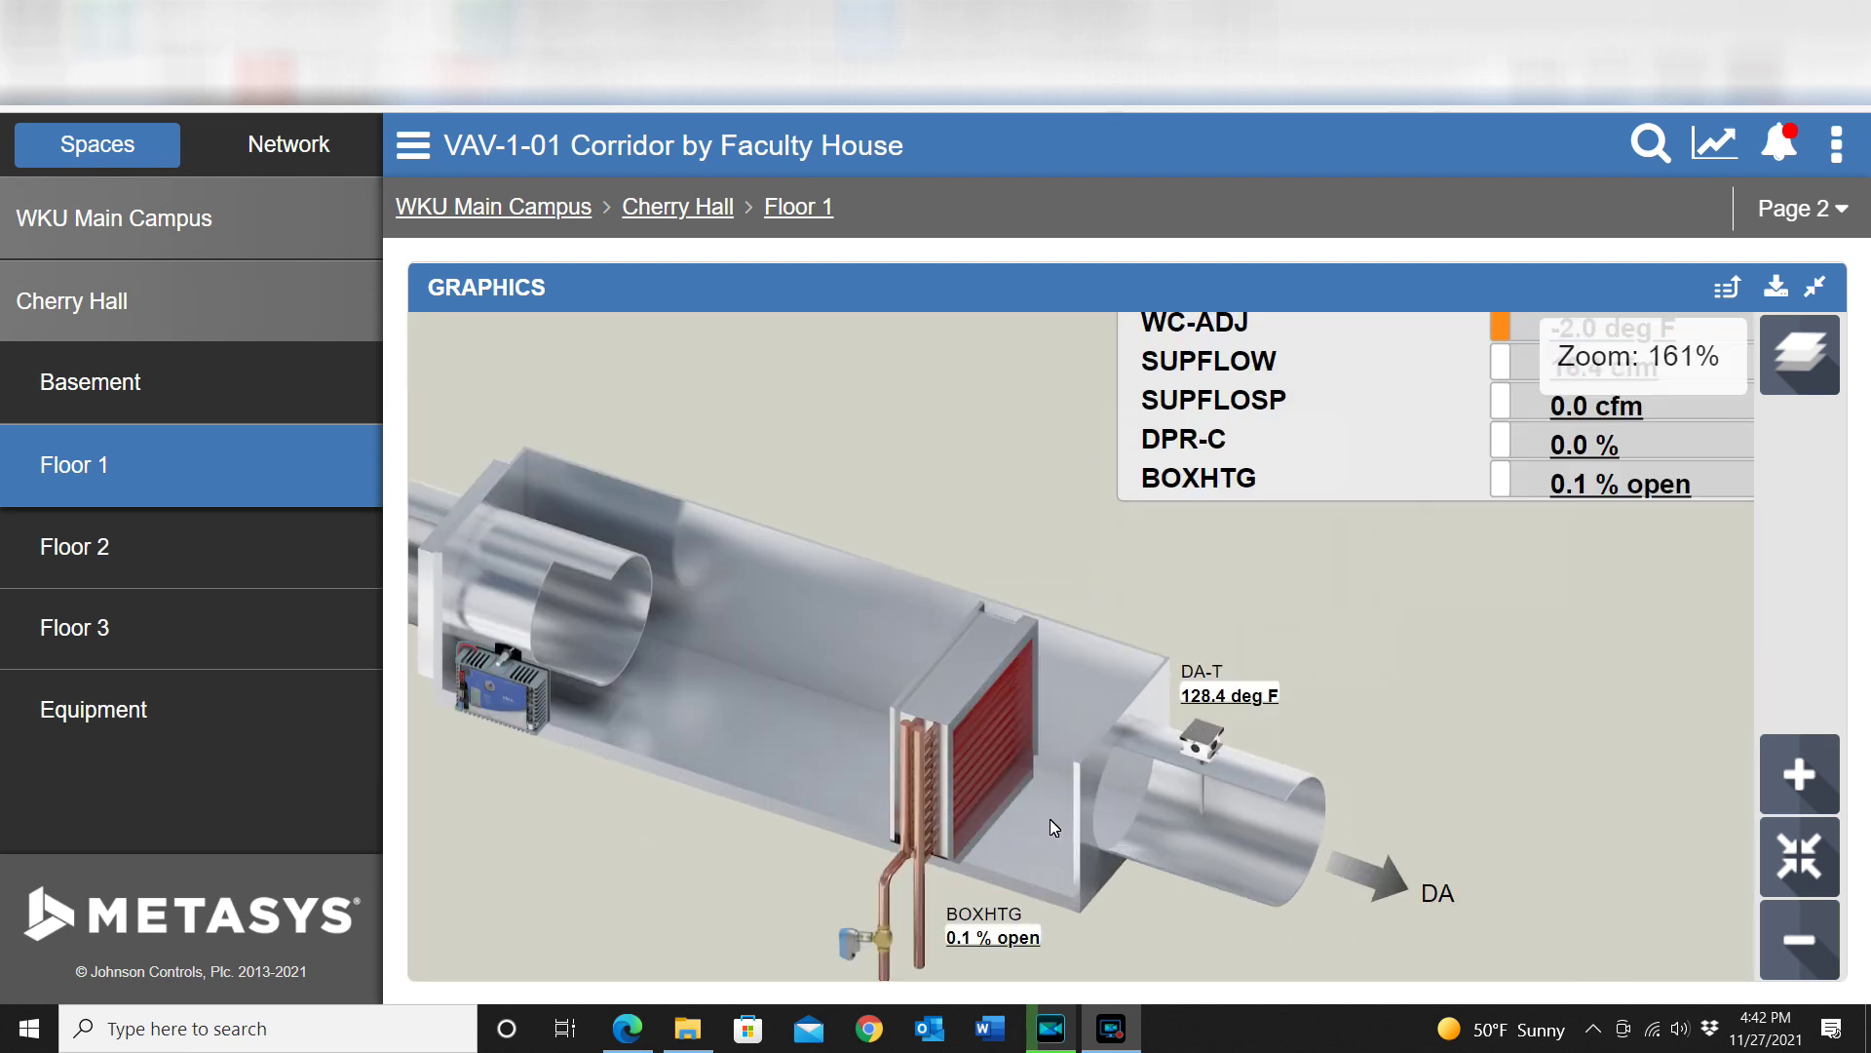
pyautogui.scroll(-2, 1004, 799)
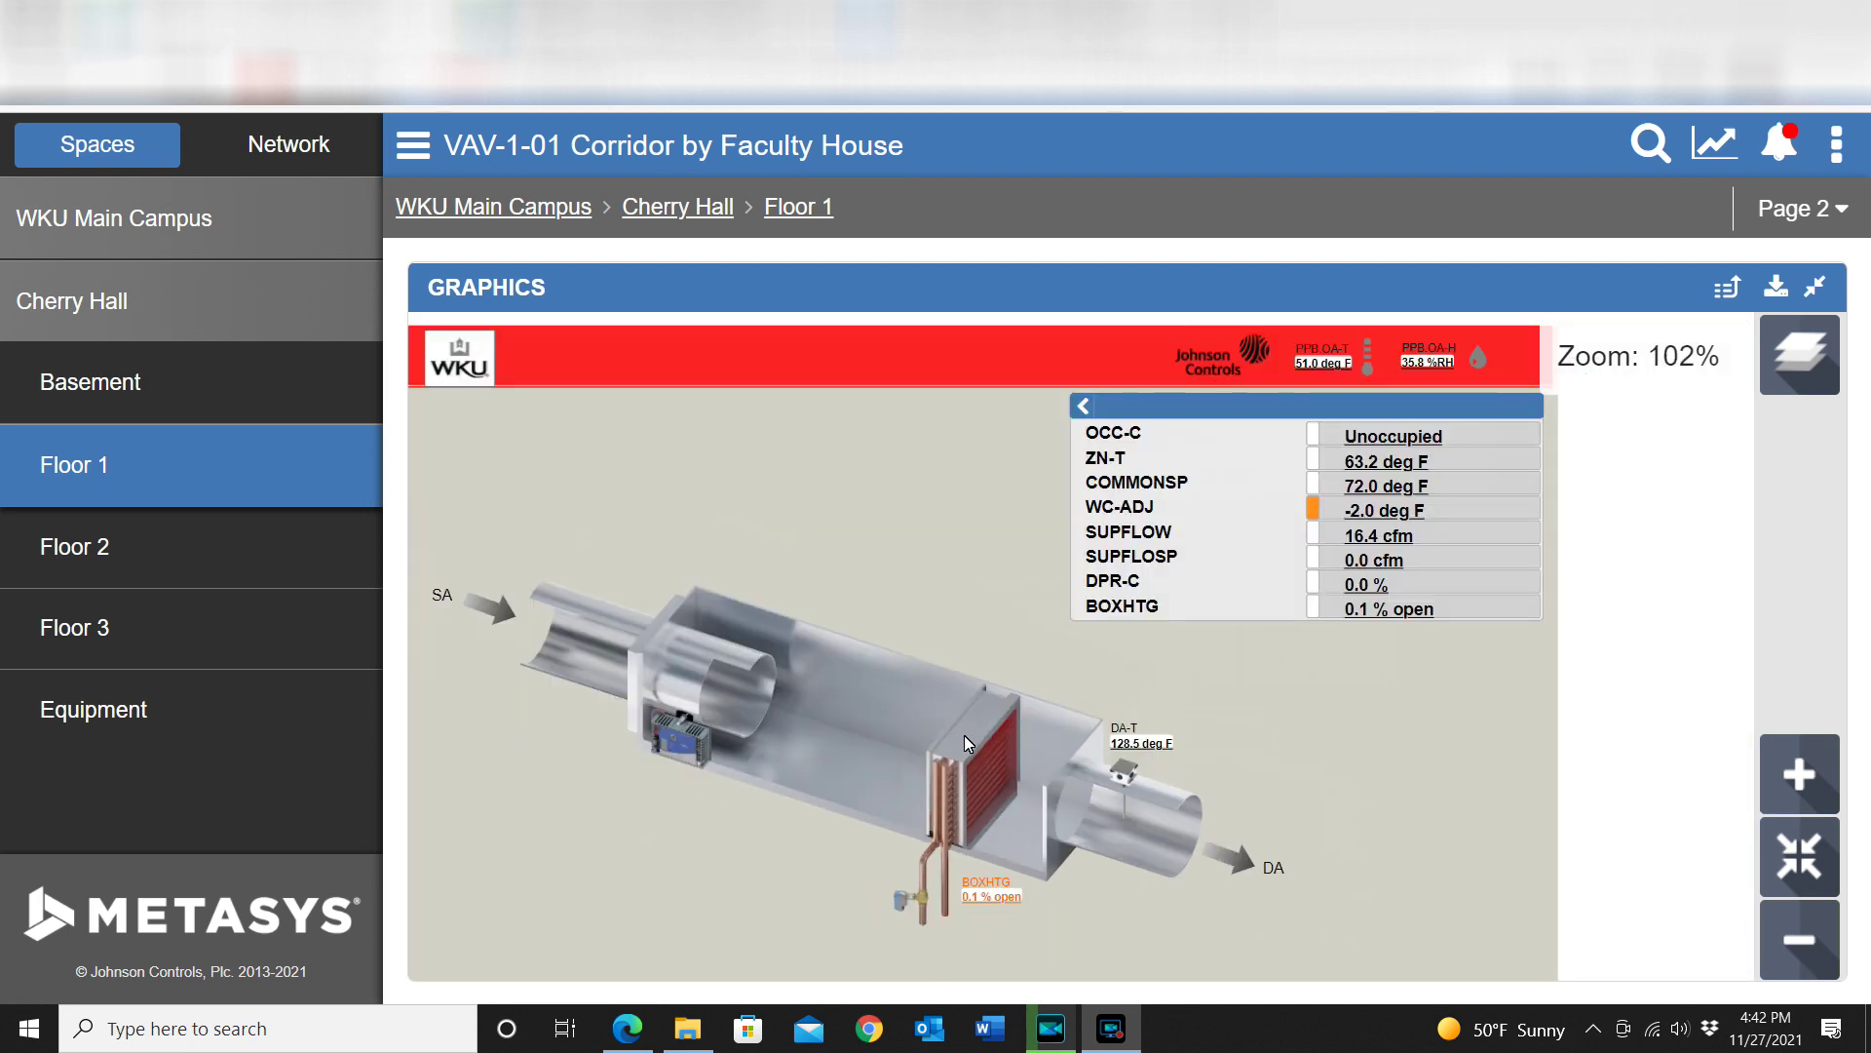
pyautogui.scroll(-2, 964, 741)
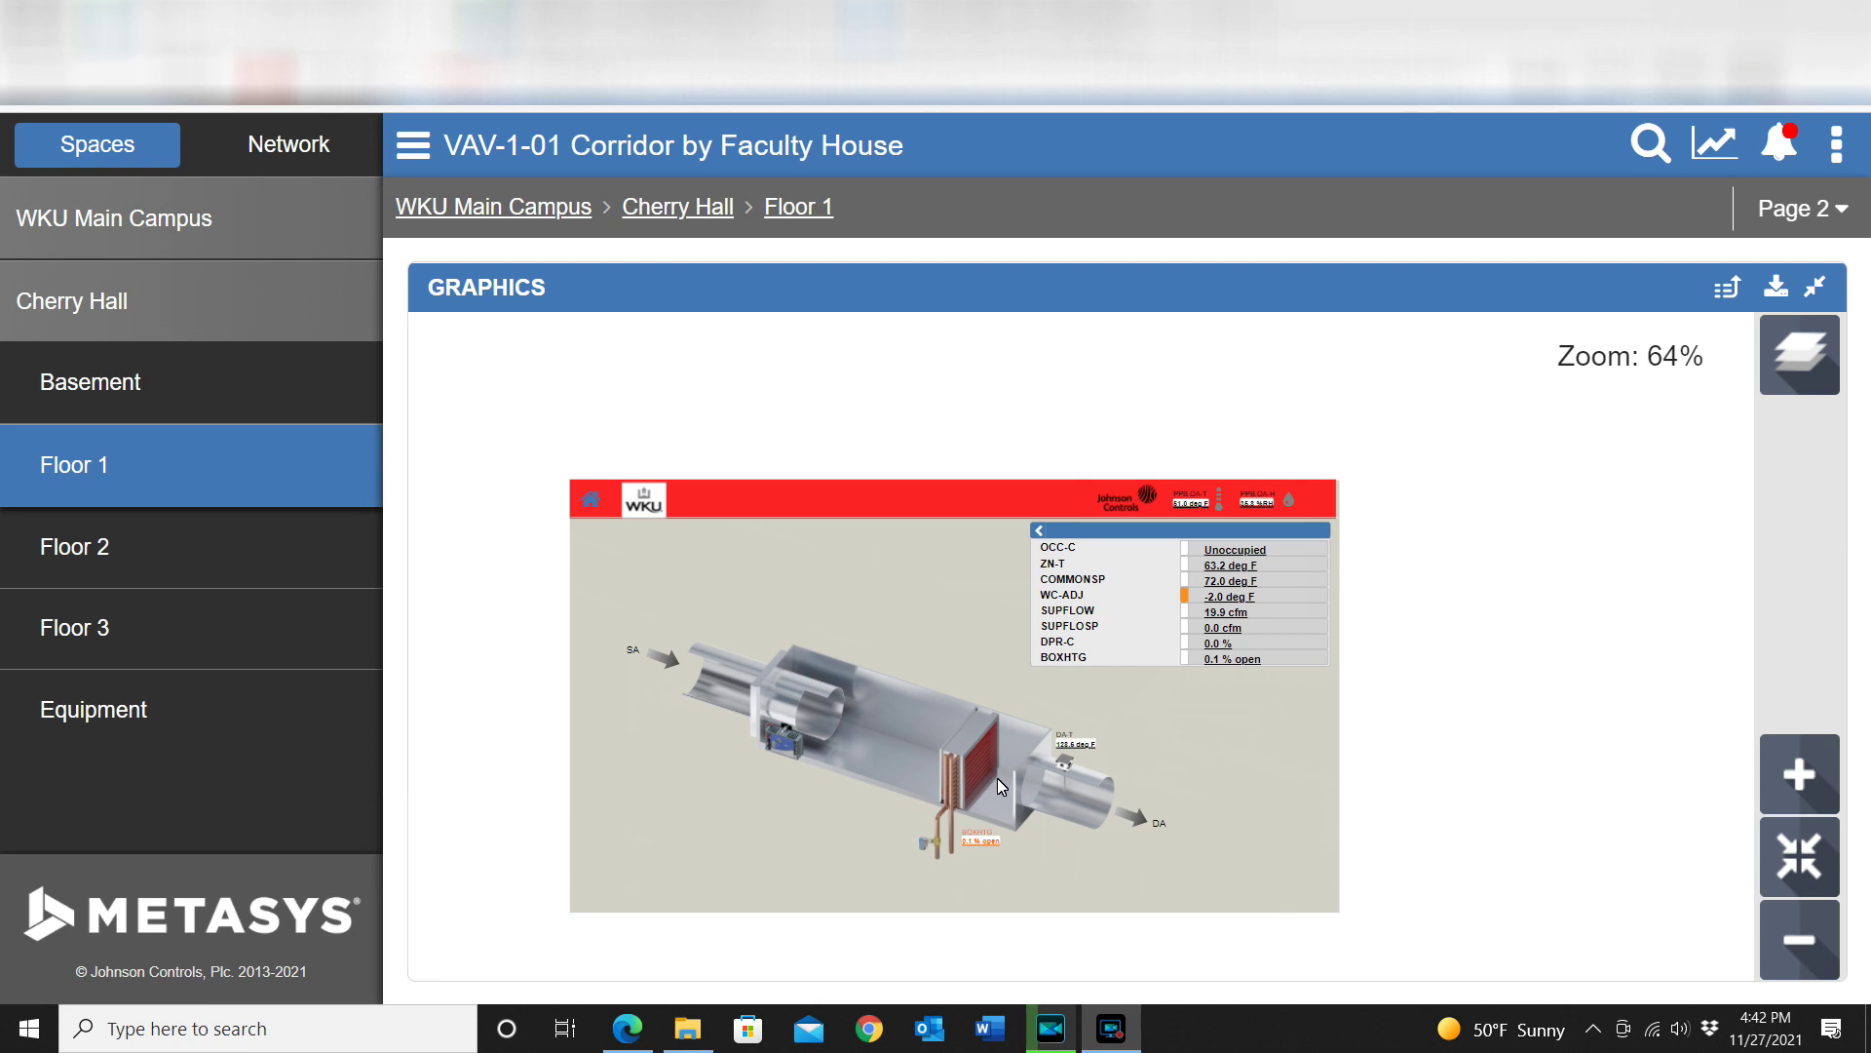
pyautogui.scroll(2, 1000, 778)
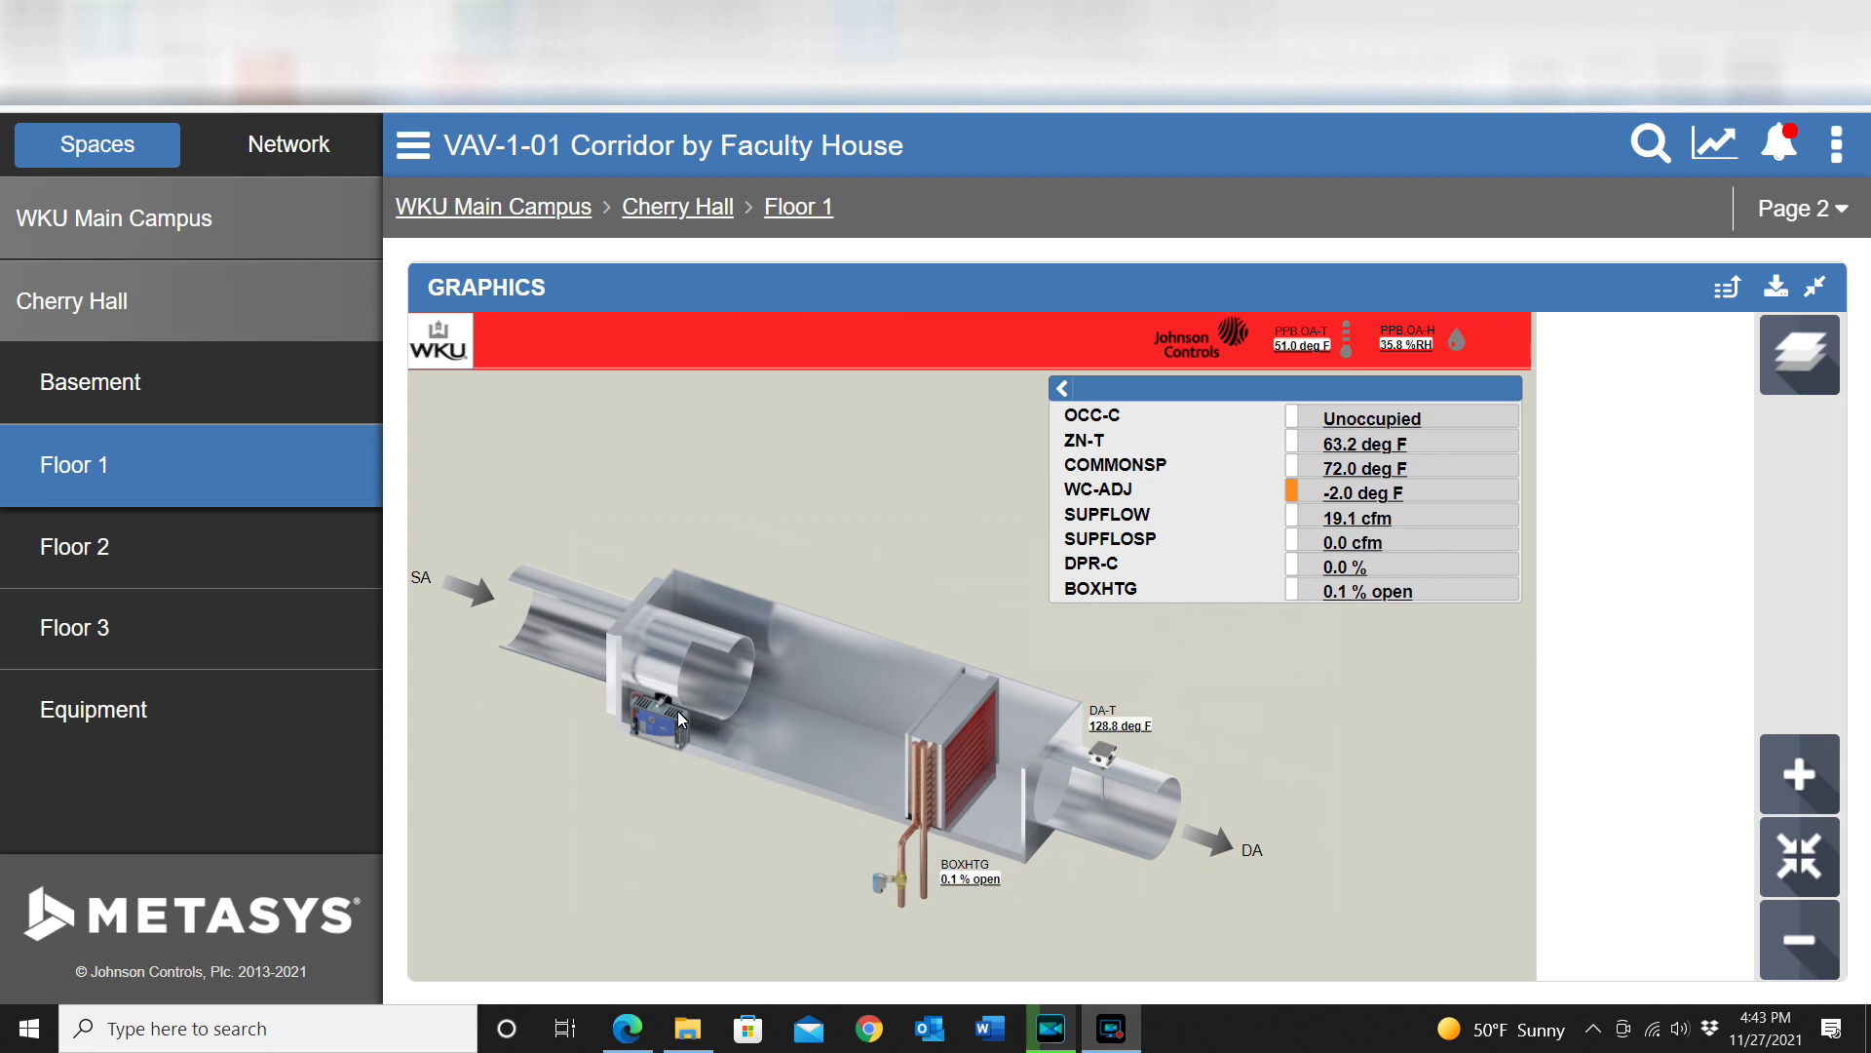
# - Zoom in and out around the VMA controller on the graphic
pyautogui.scroll(5, 663, 716)
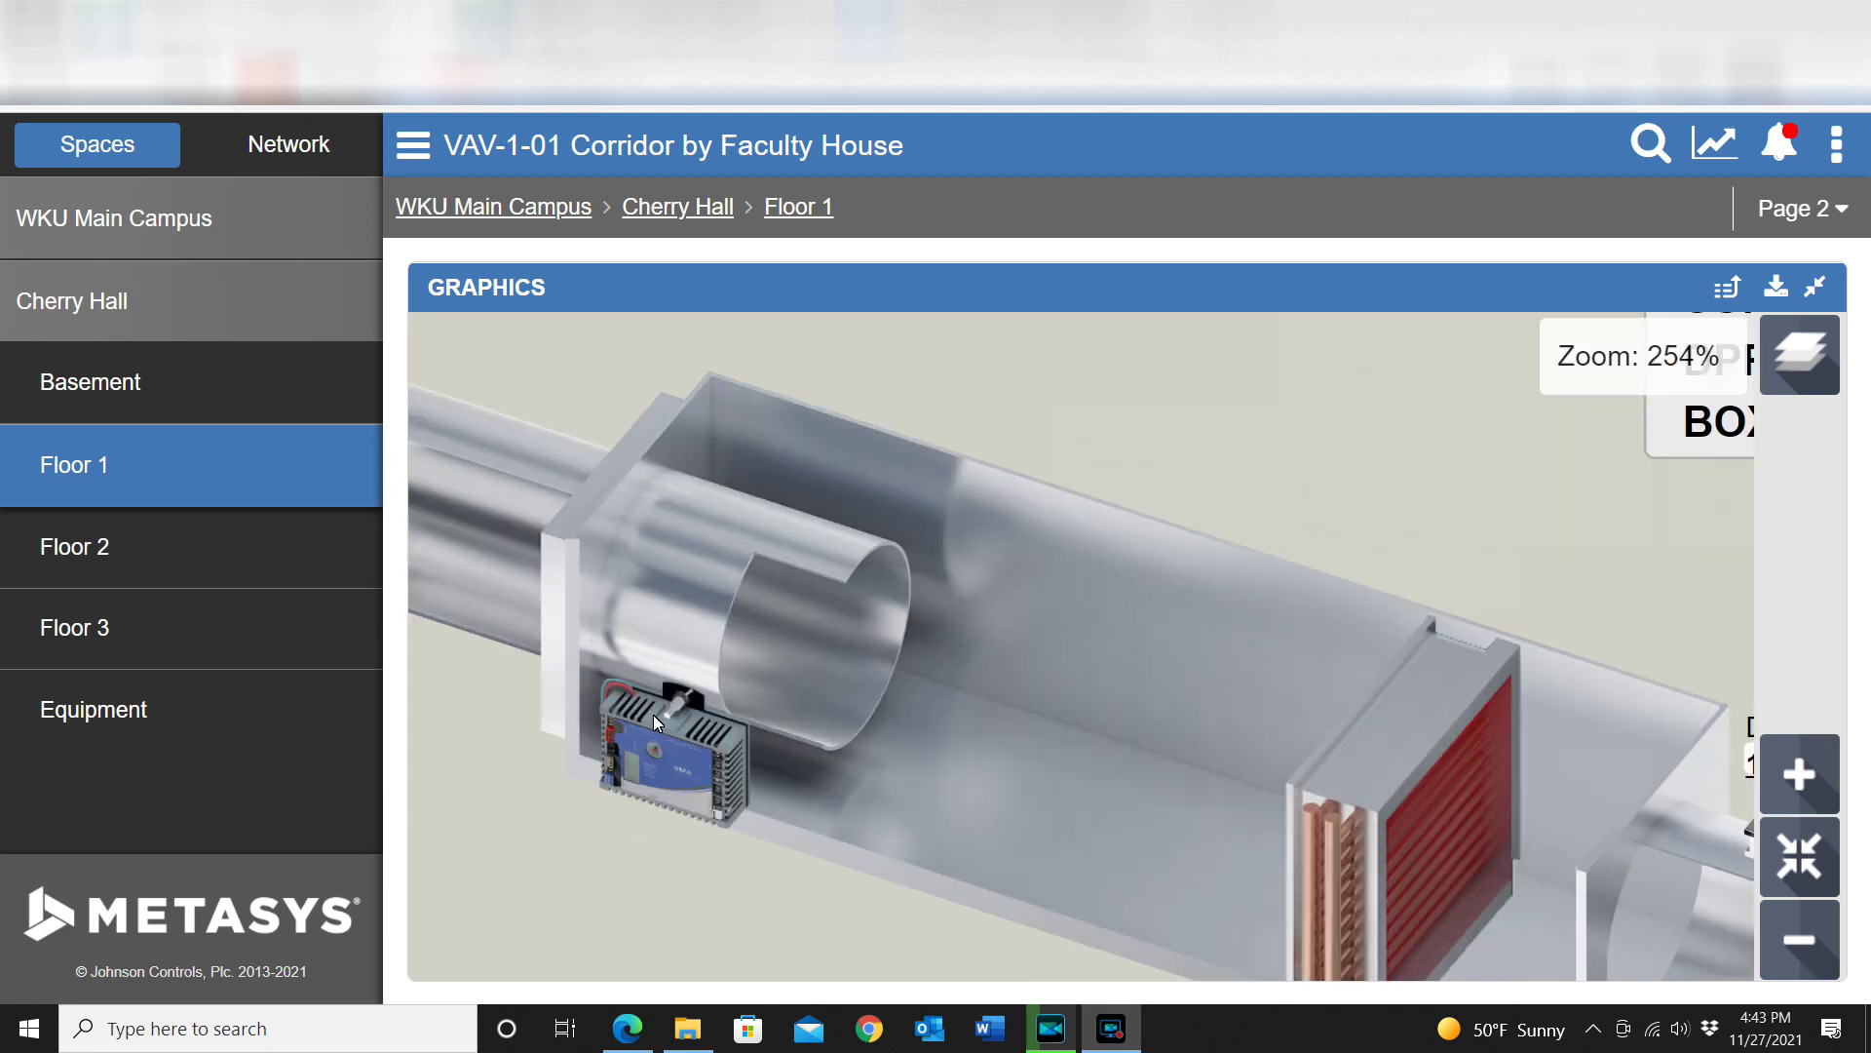
pyautogui.scroll(-5, 658, 711)
pyautogui.scroll(4, 1035, 882)
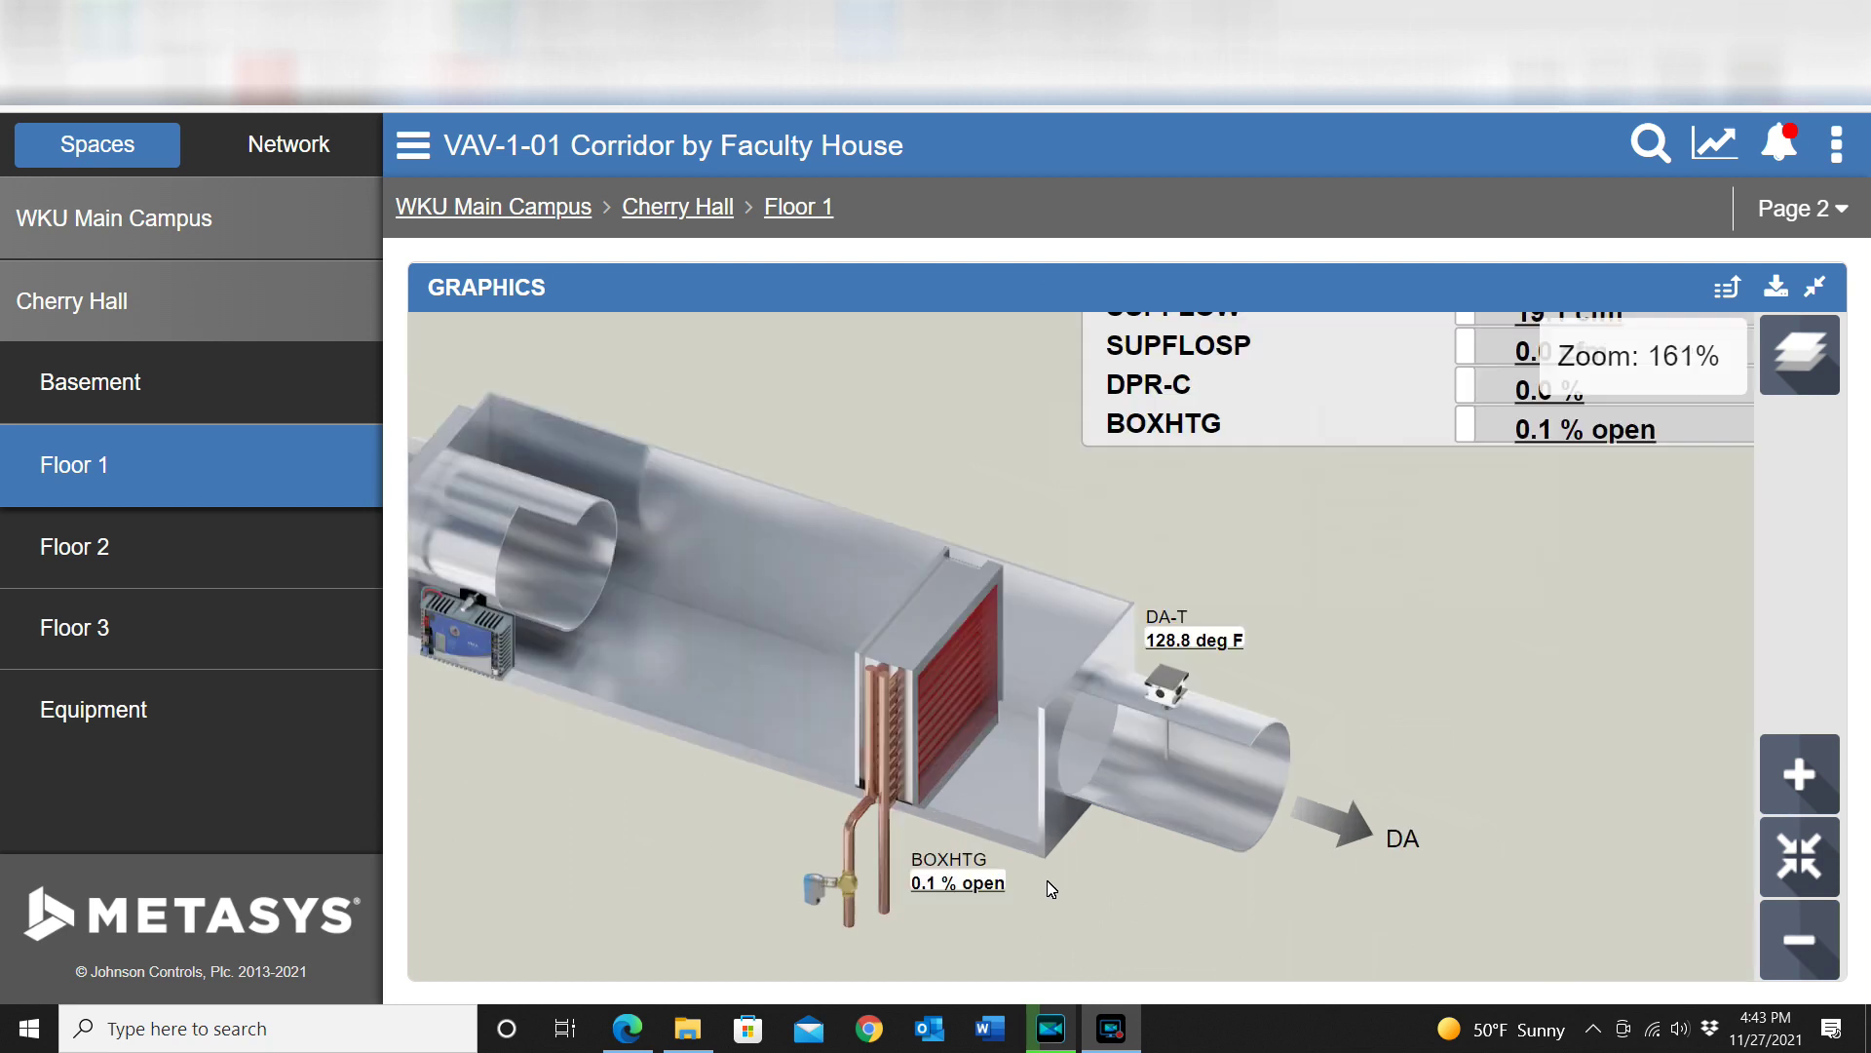
pyautogui.scroll(-4, 962, 892)
pyautogui.scroll(-2, 724, 865)
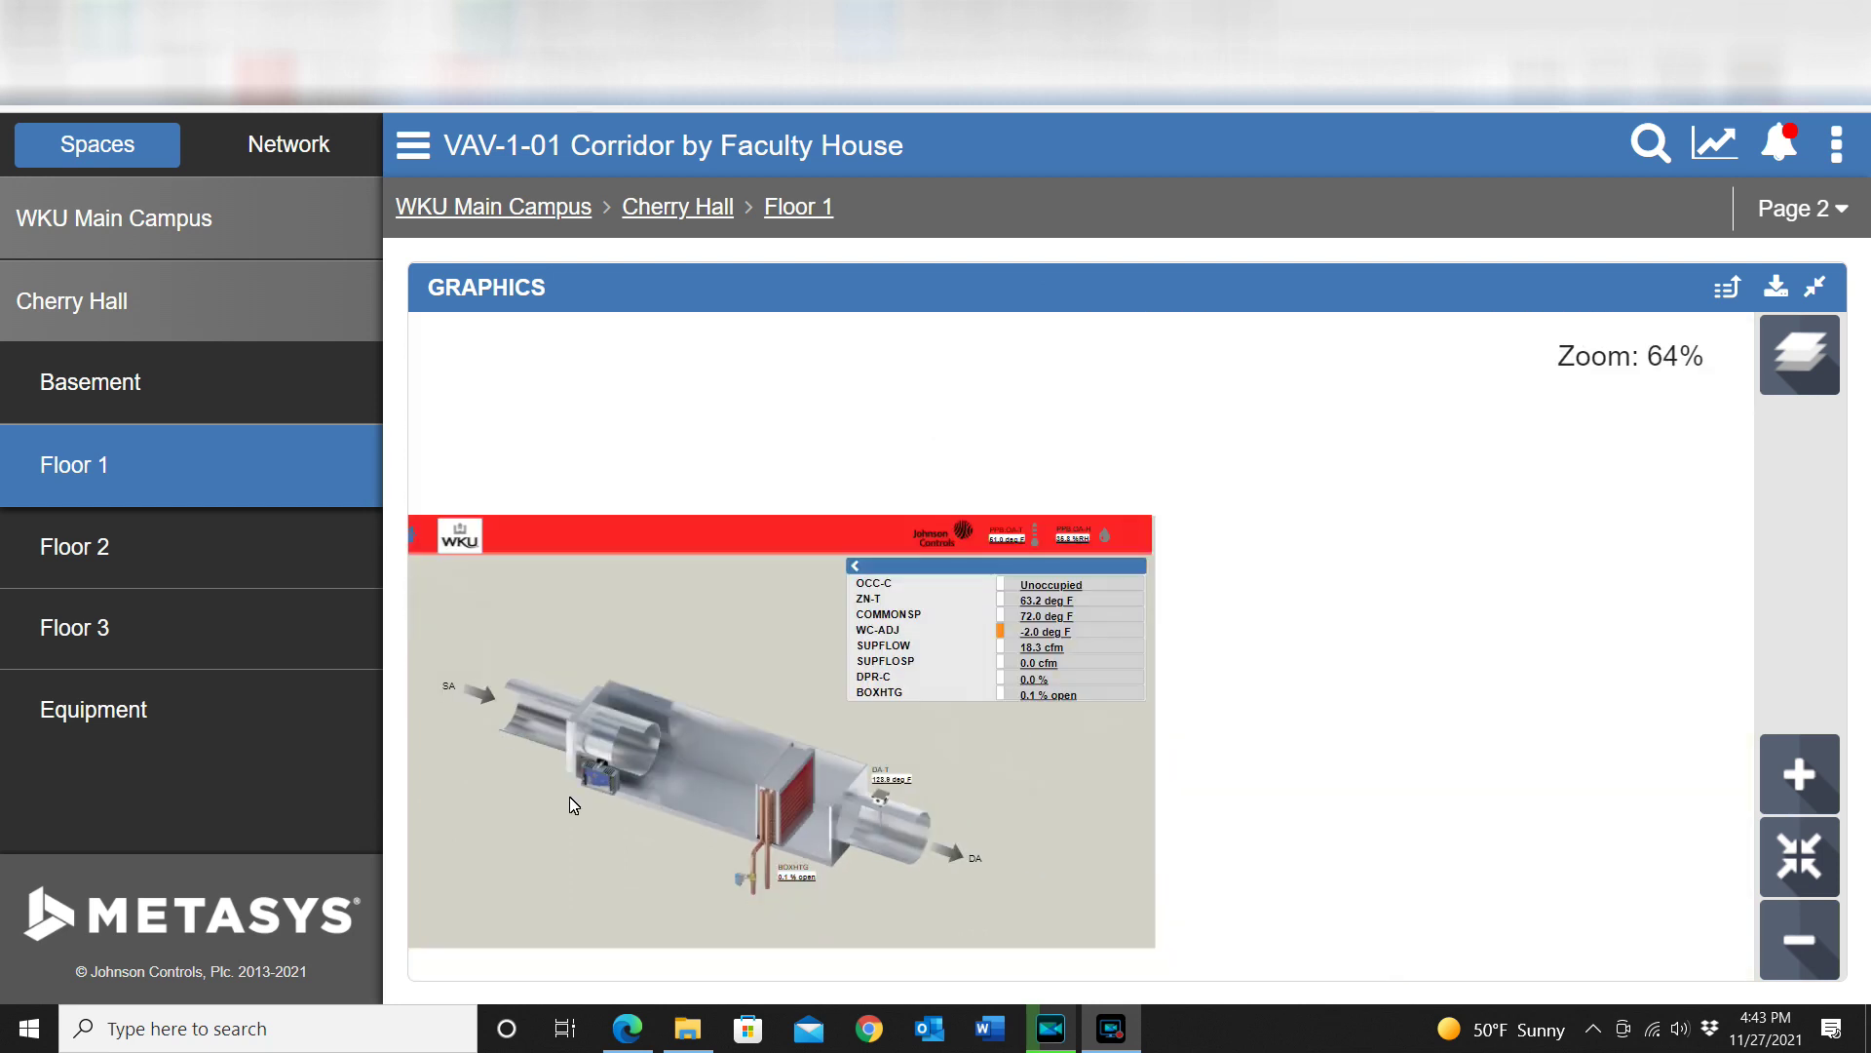
pyautogui.scroll(2, 551, 833)
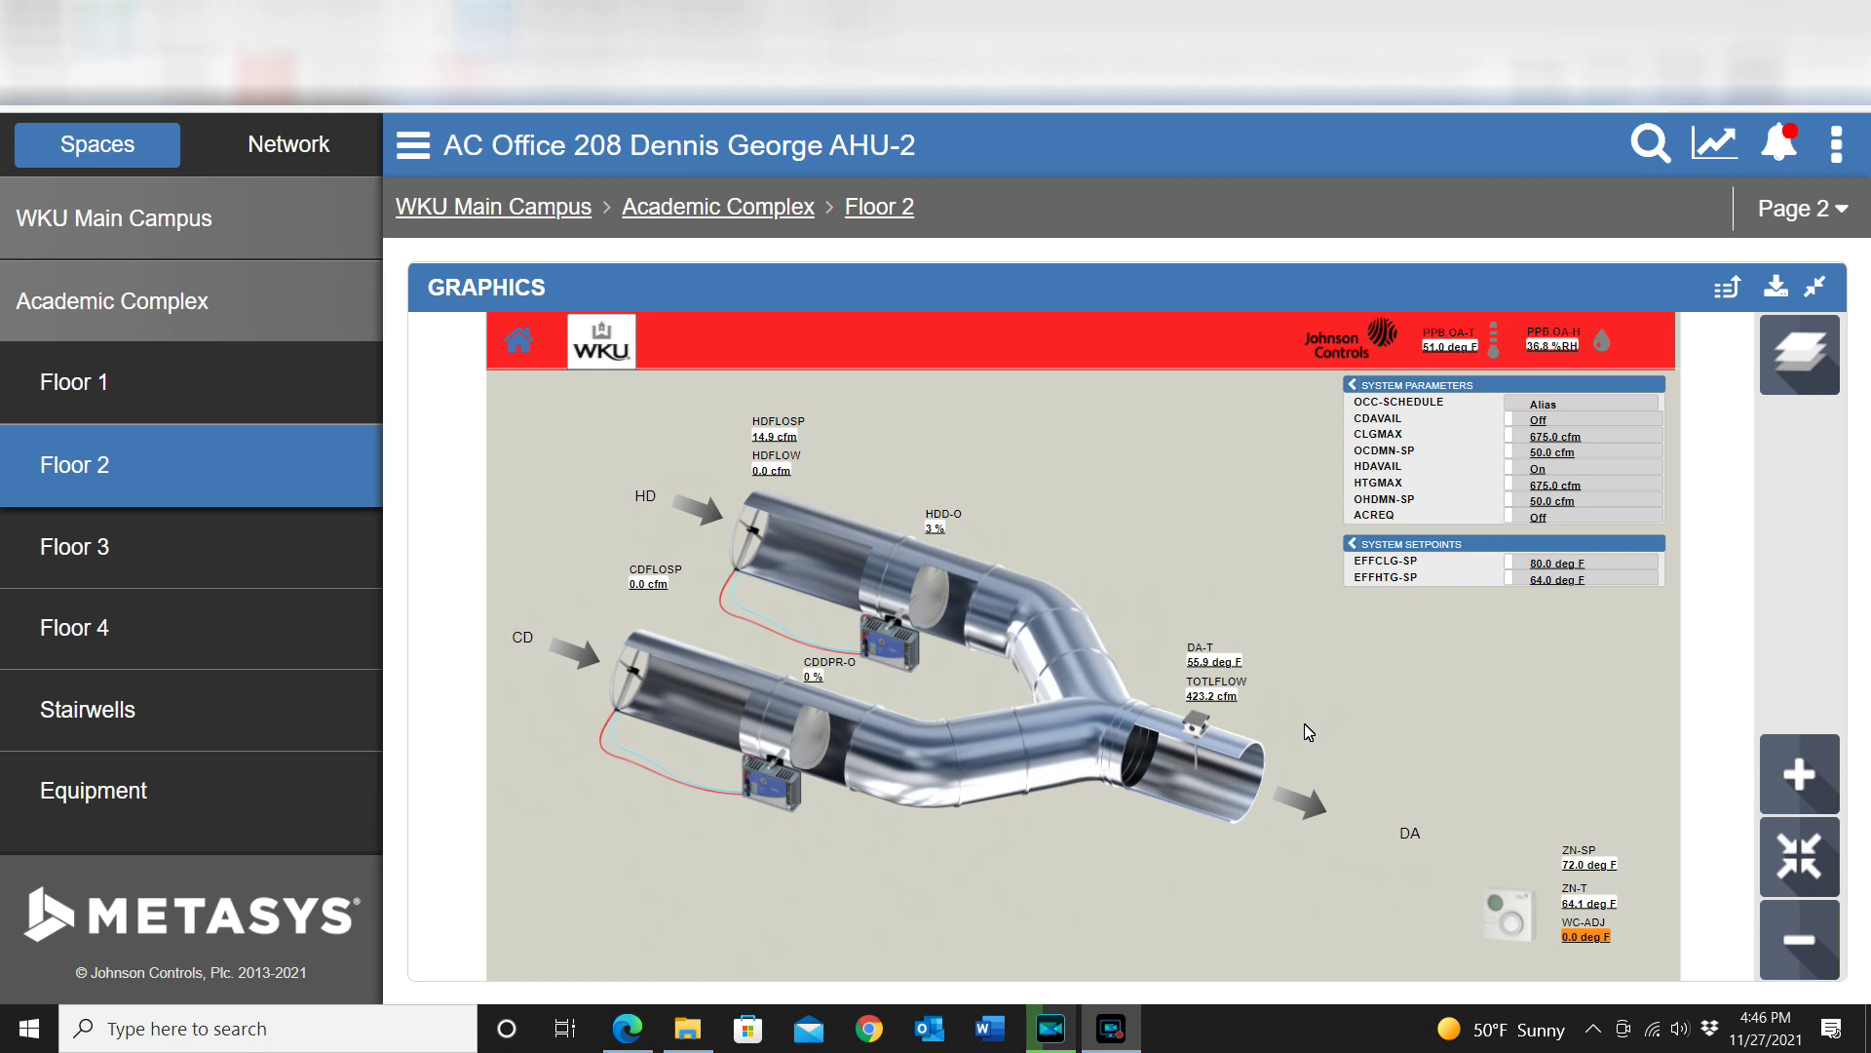
# - Zoom onto the dual-duct box's DA-T and TOTLFLOW readings, then back out to 100%
pyautogui.scroll(4, 1308, 731)
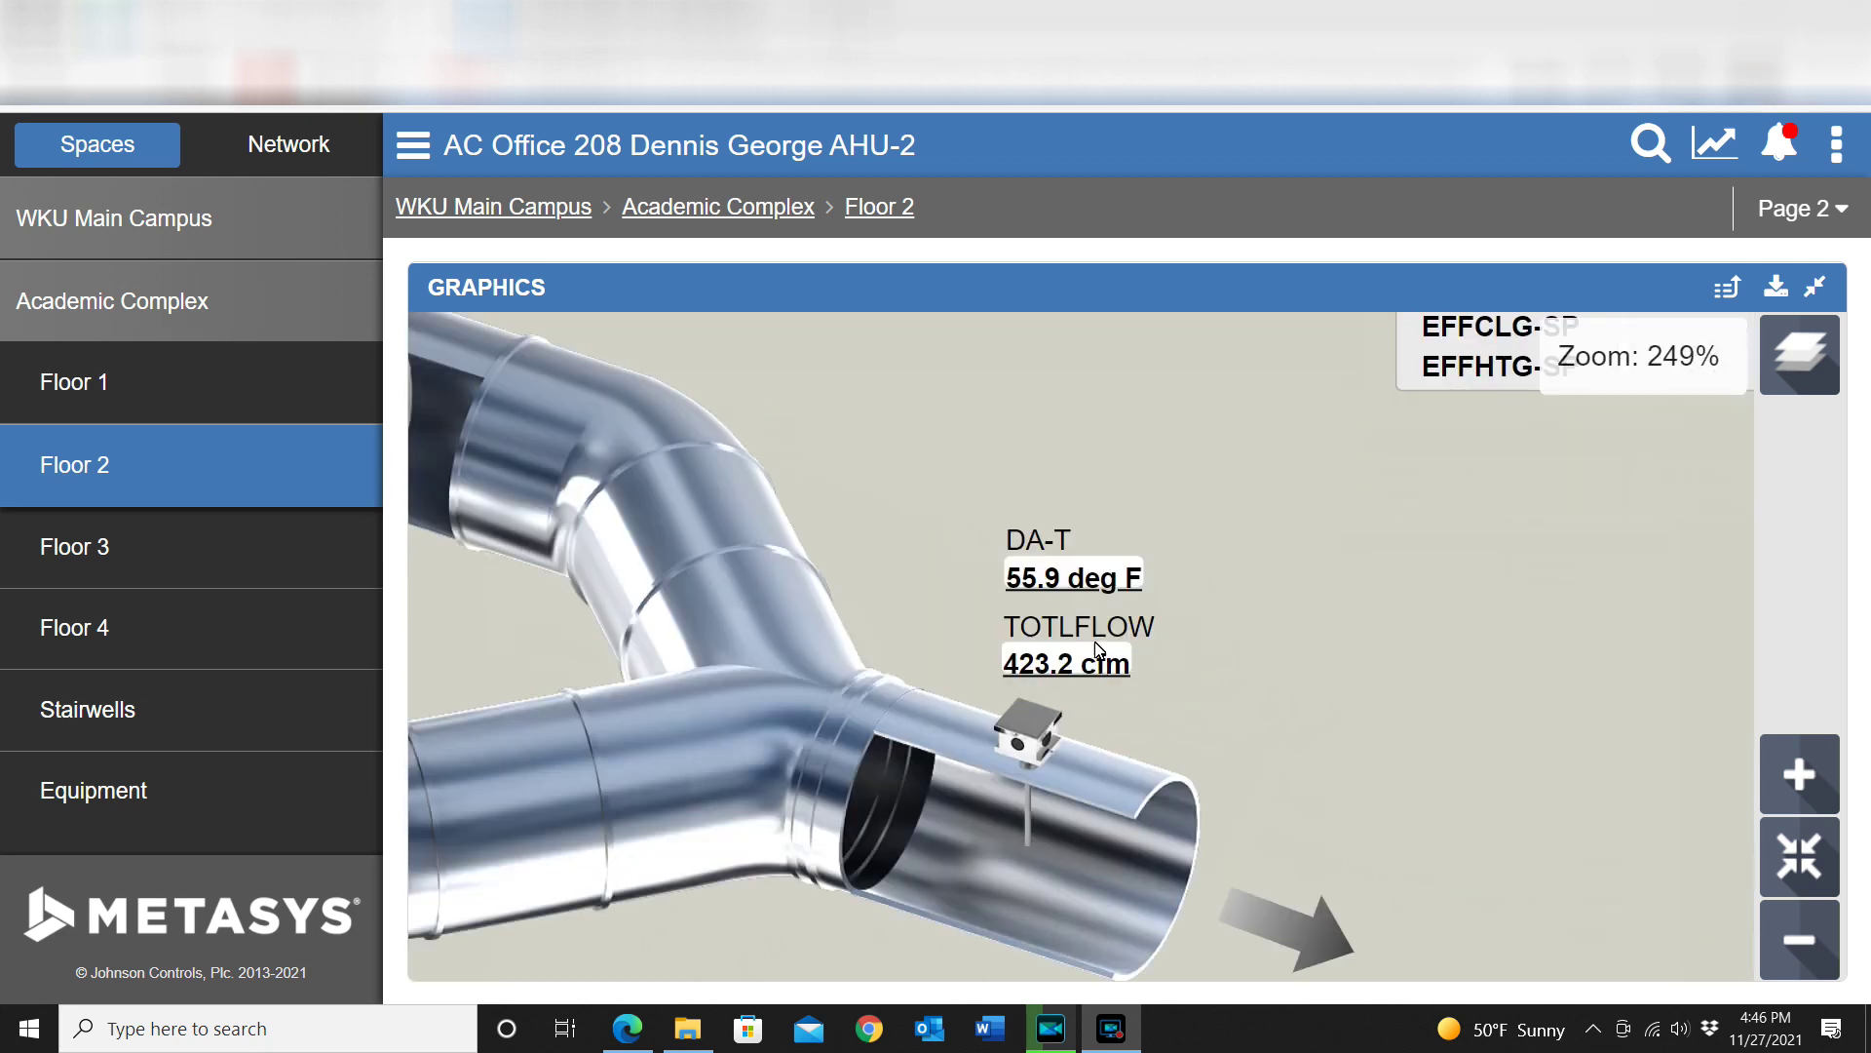
pyautogui.scroll(-4, 1099, 648)
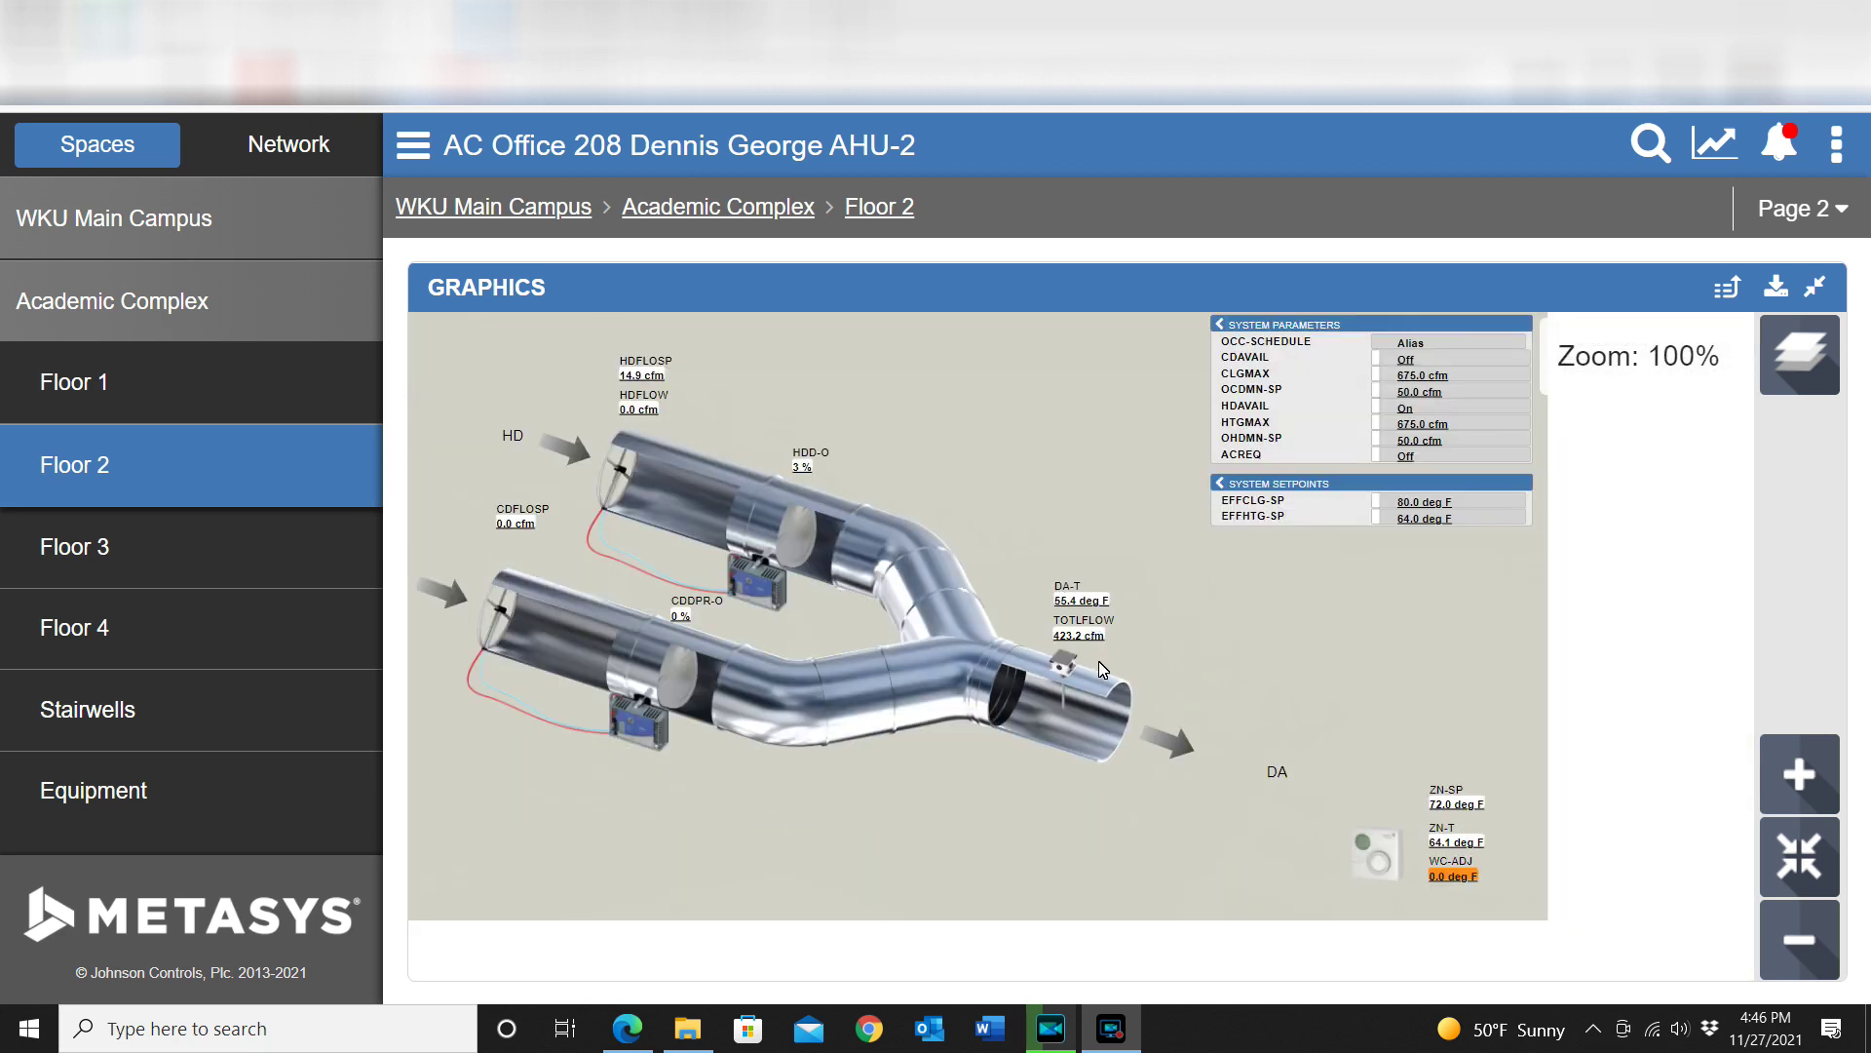
pyautogui.scroll(2, 1091, 673)
pyautogui.scroll(-2, 1084, 679)
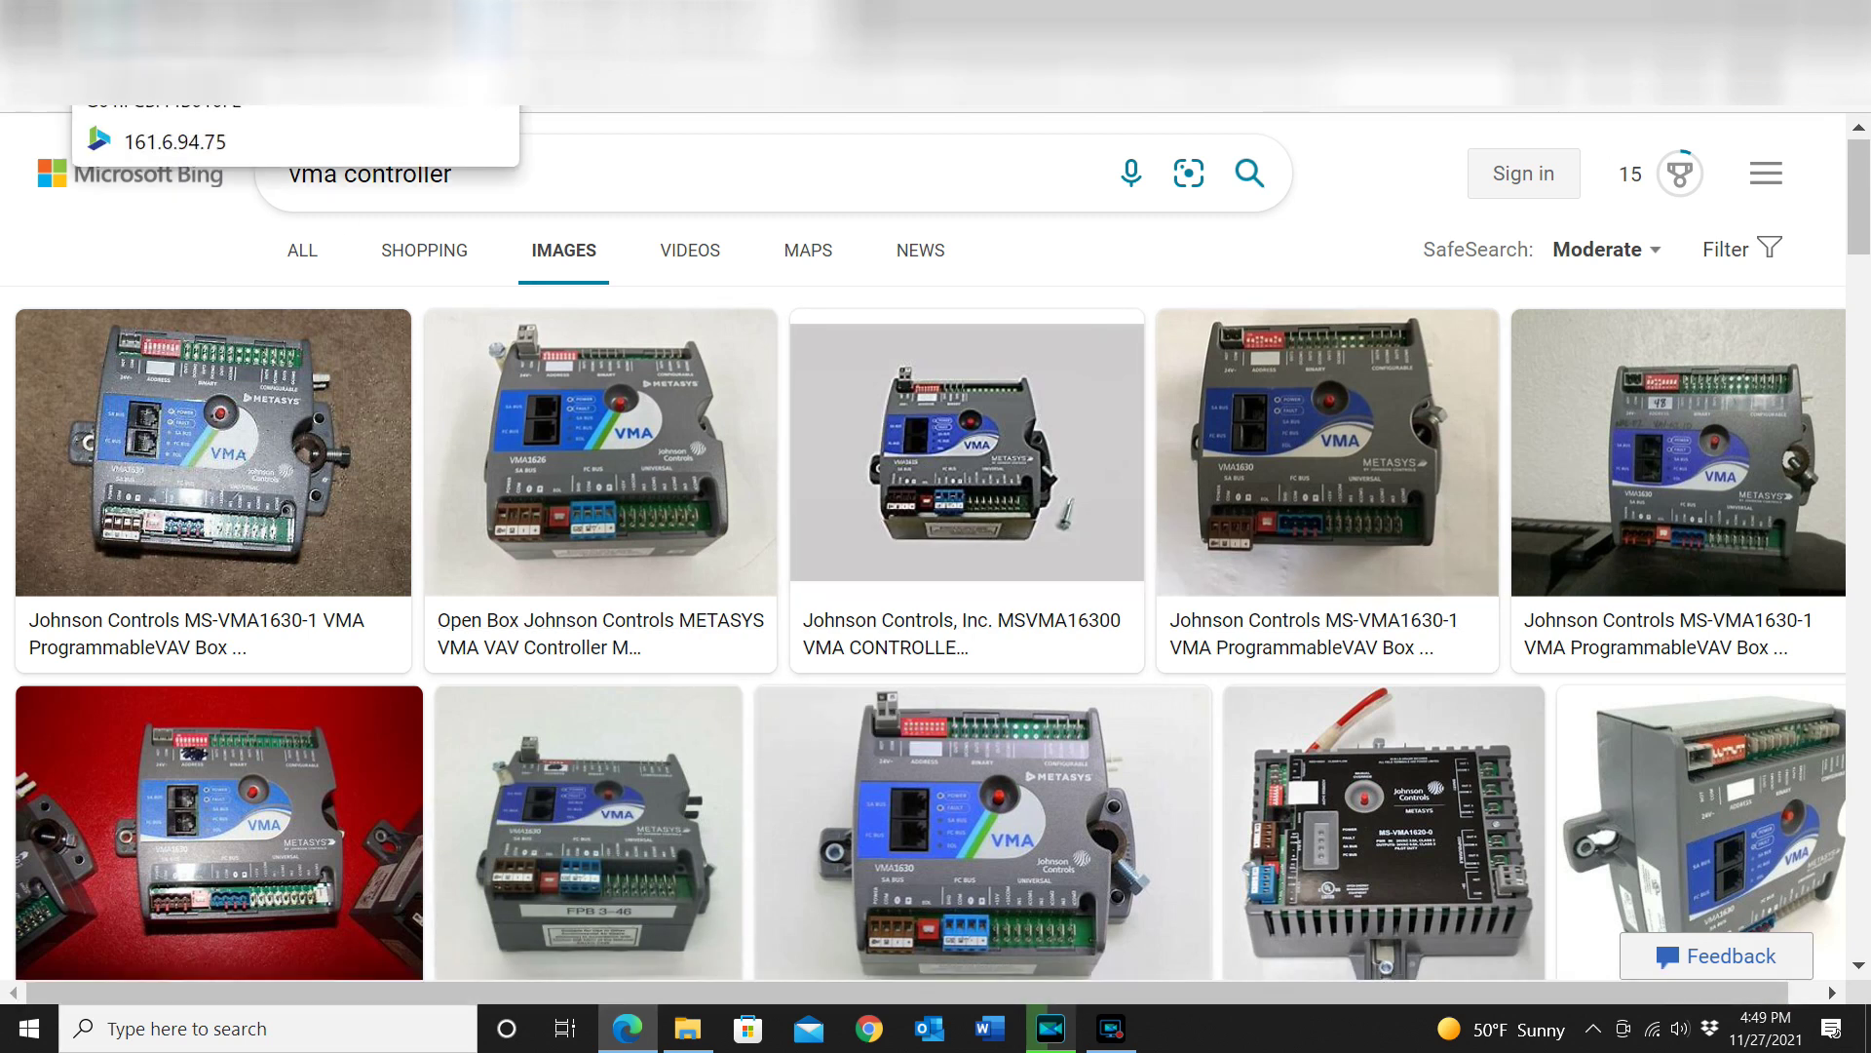
pyautogui.press('Return')
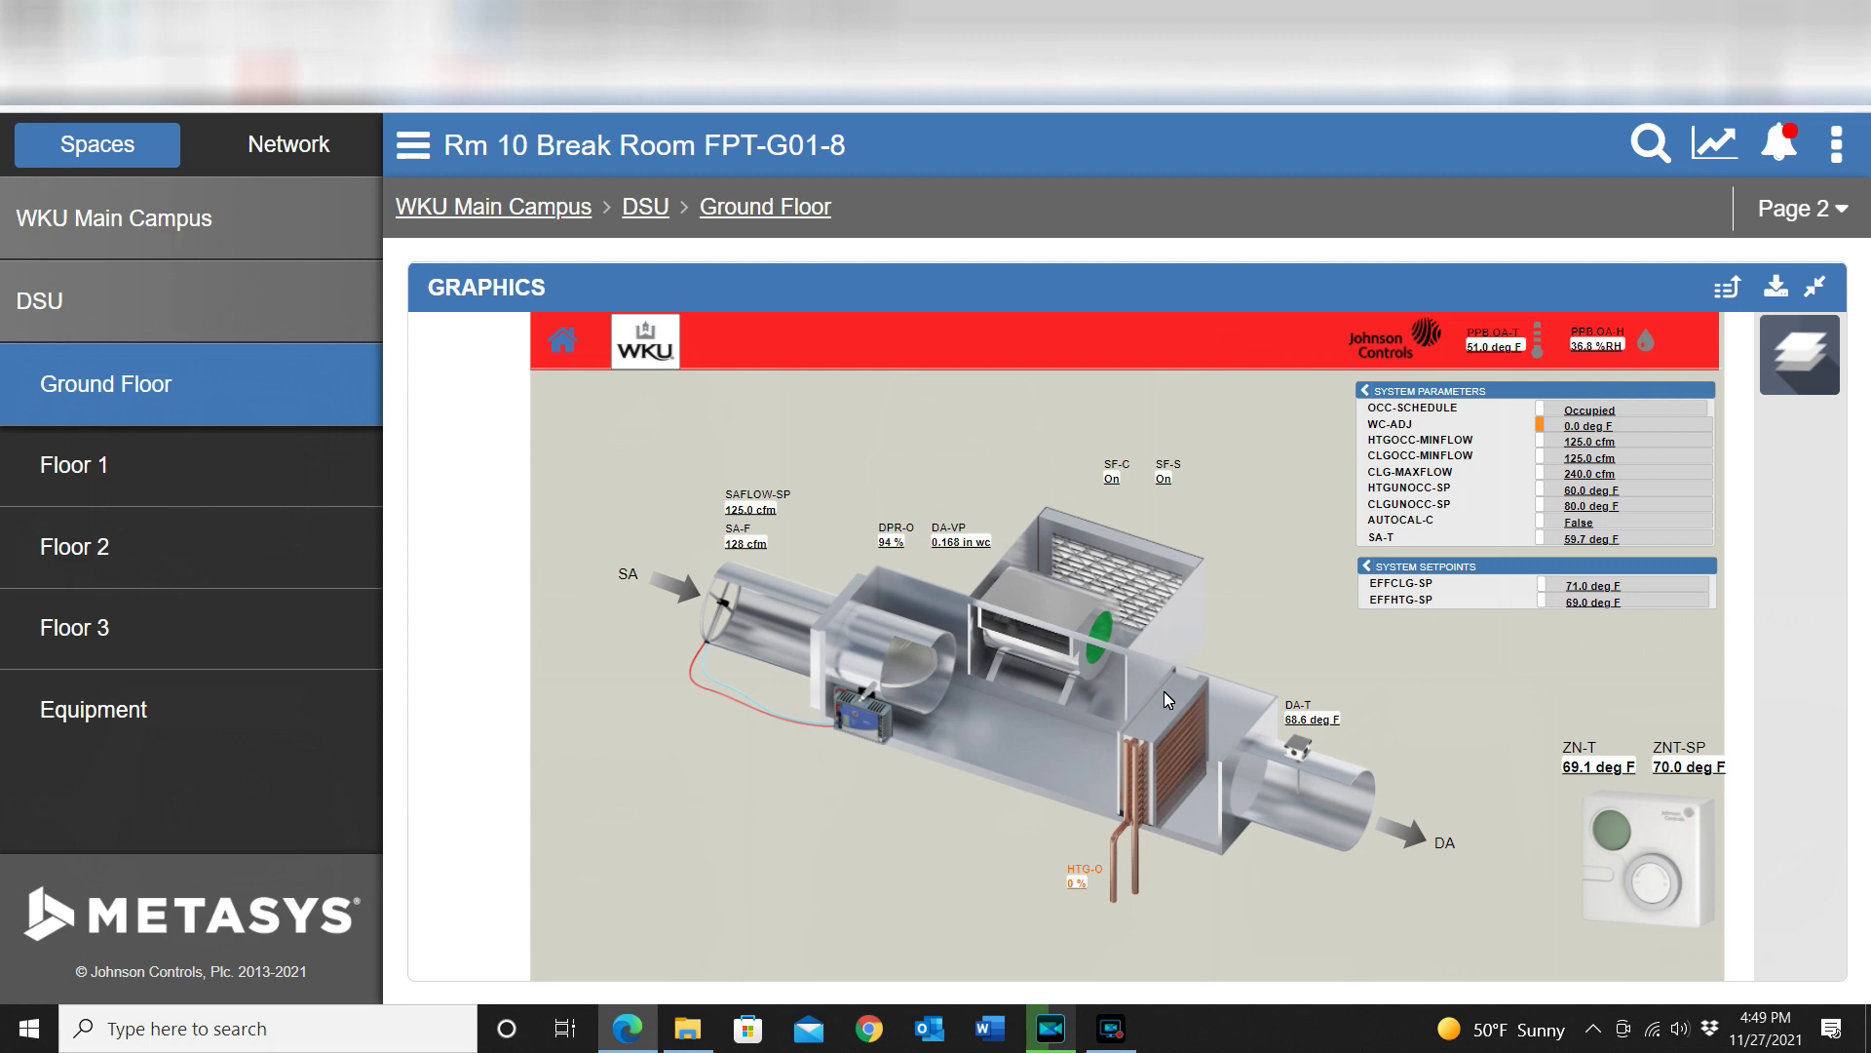
pyautogui.scroll(5, 872, 712)
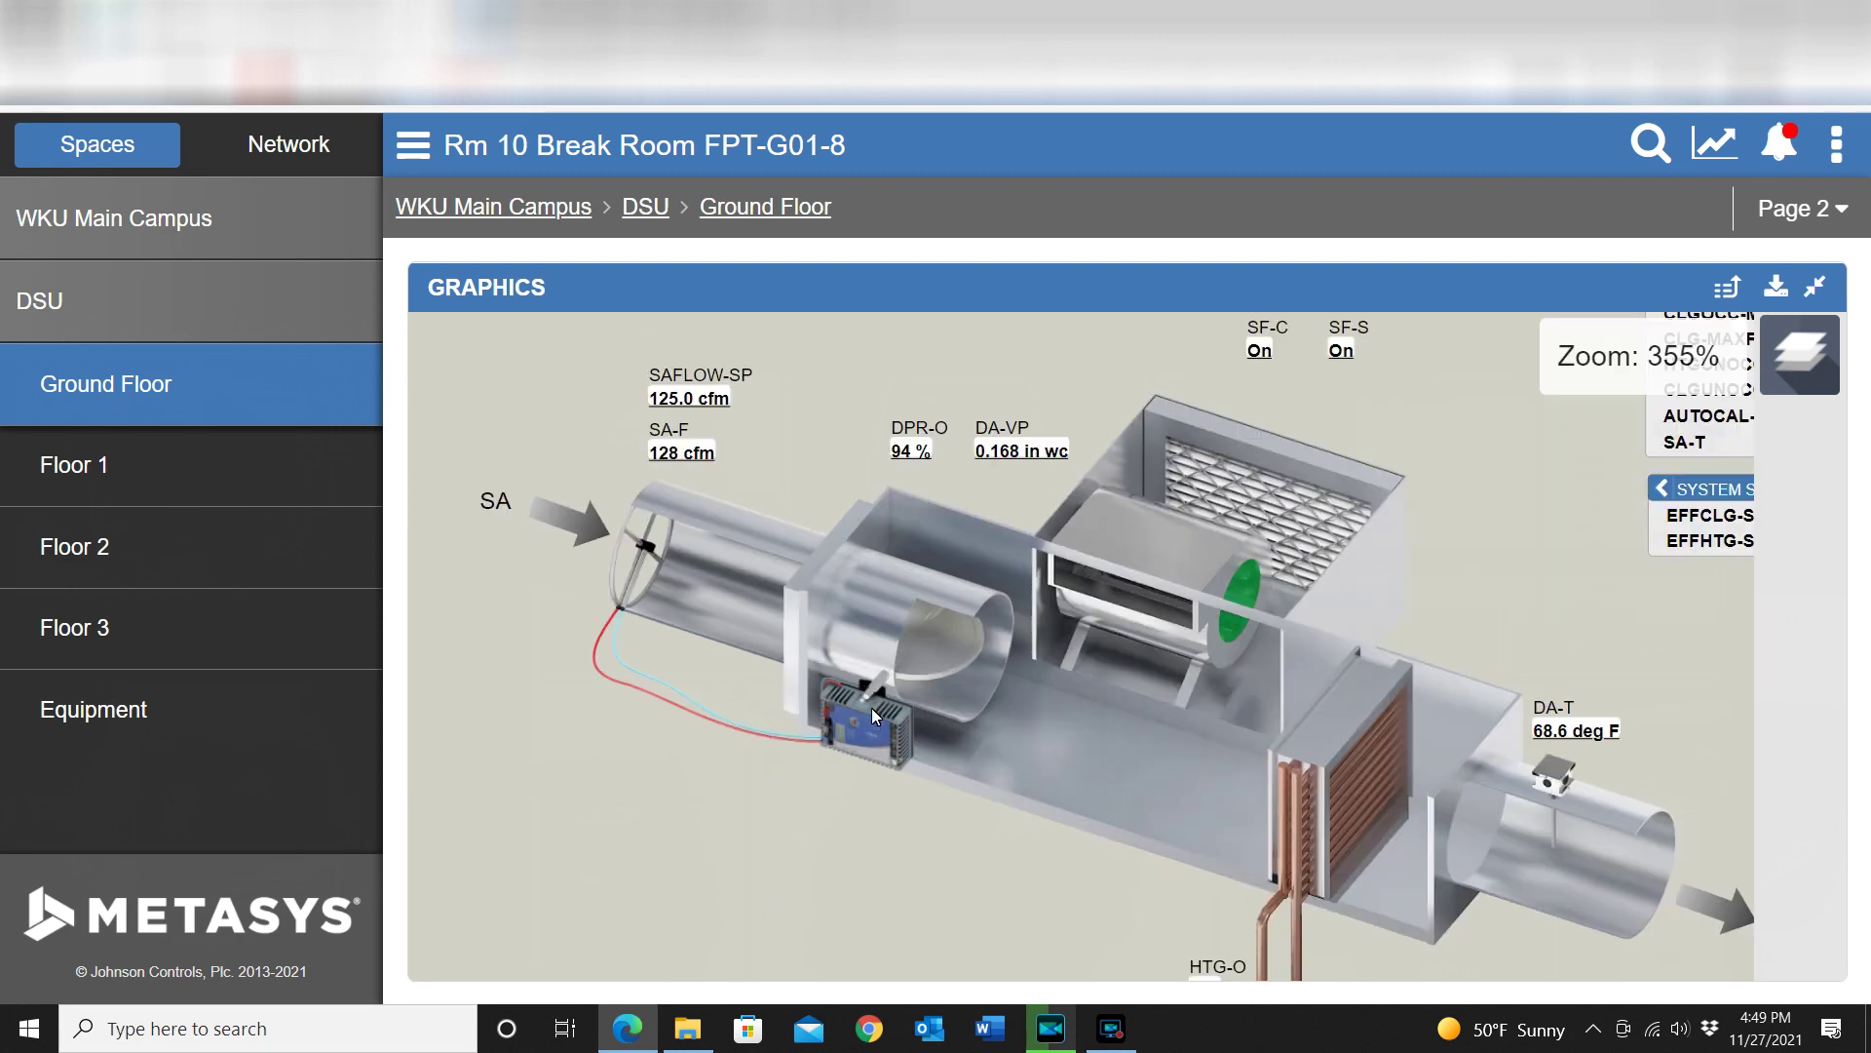
pyautogui.scroll(2, 864, 733)
pyautogui.scroll(-6, 854, 735)
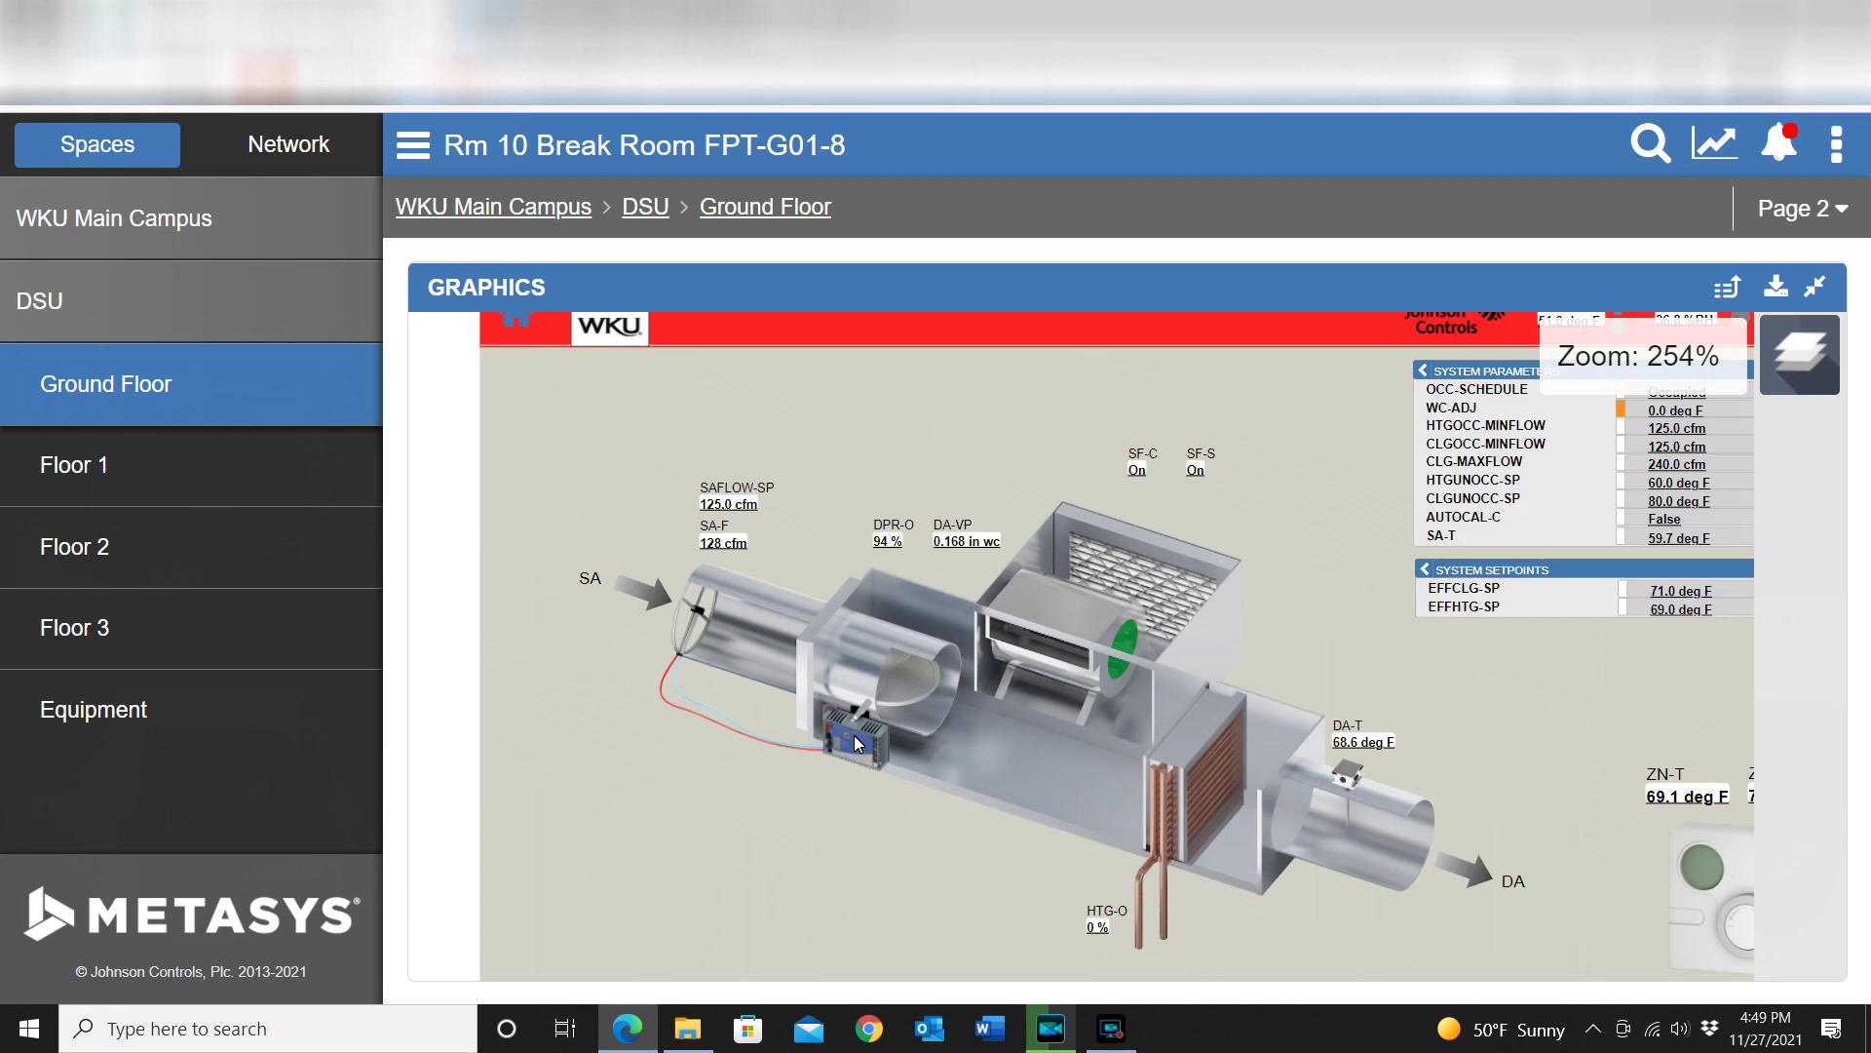
pyautogui.scroll(-2, 854, 735)
pyautogui.scroll(2, 853, 735)
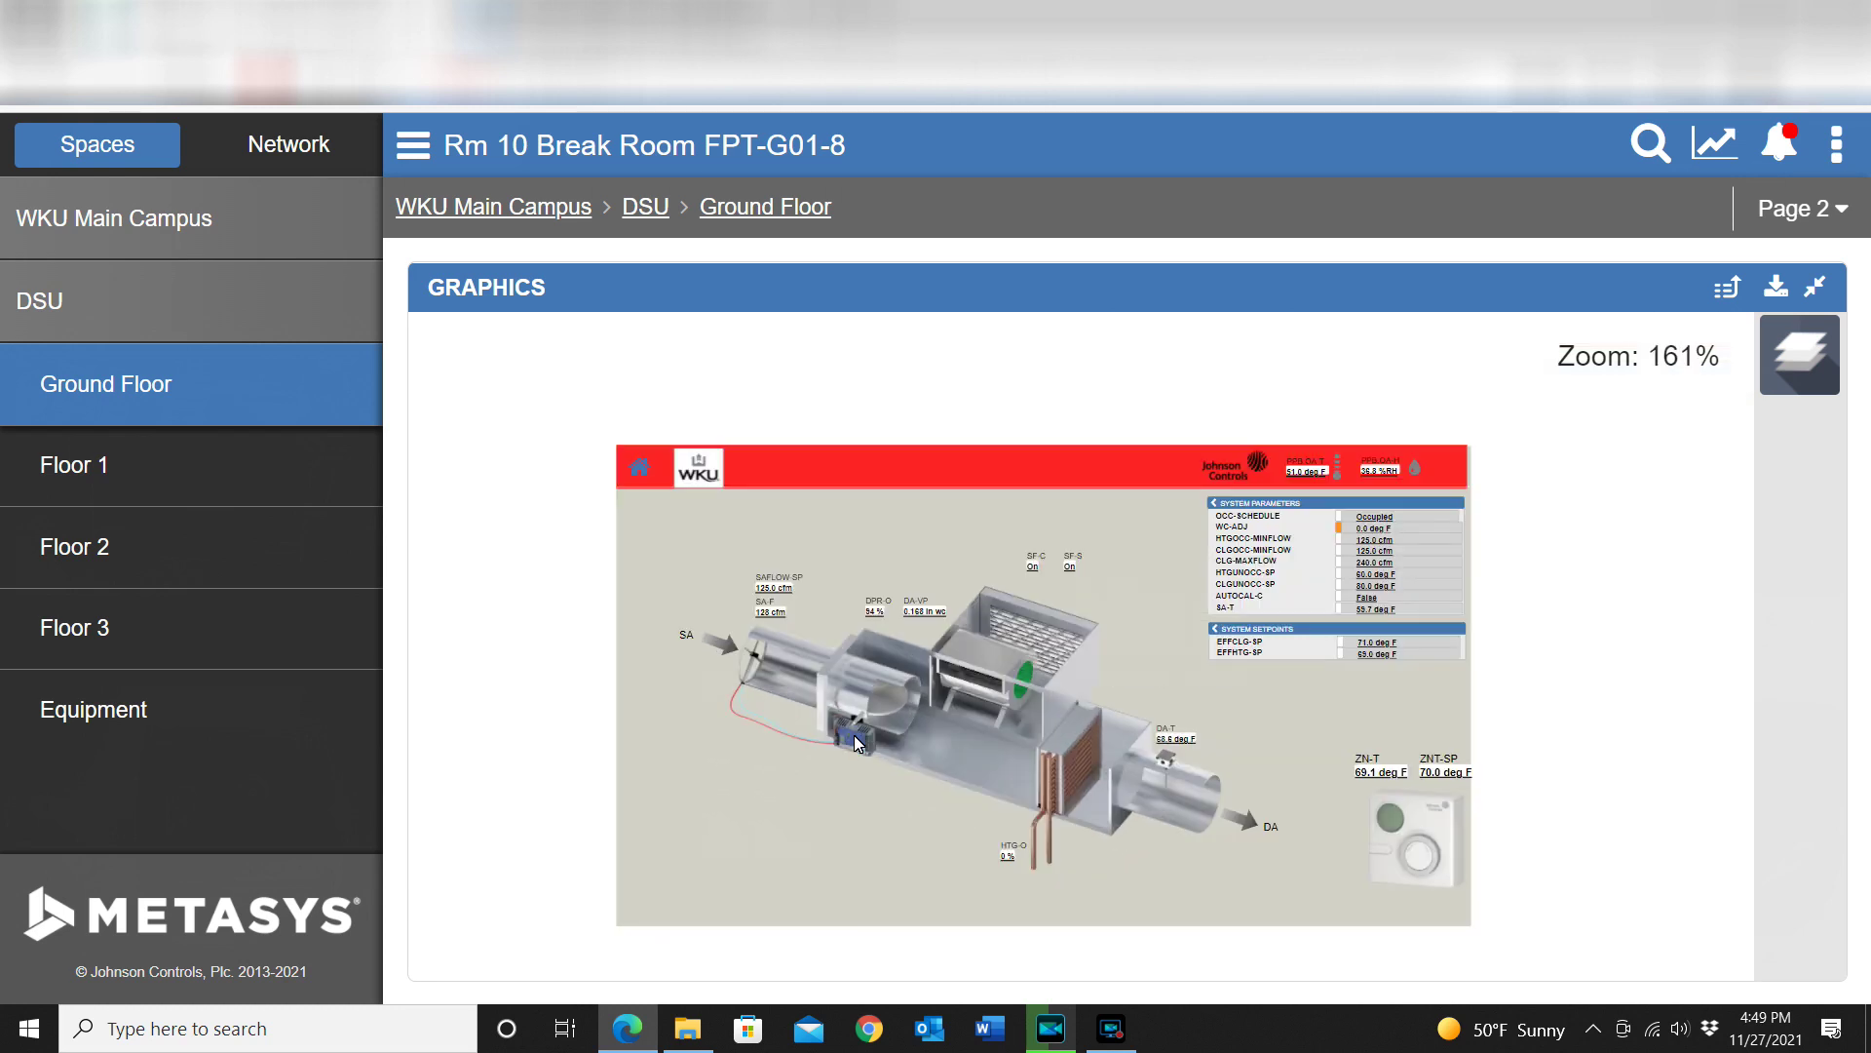